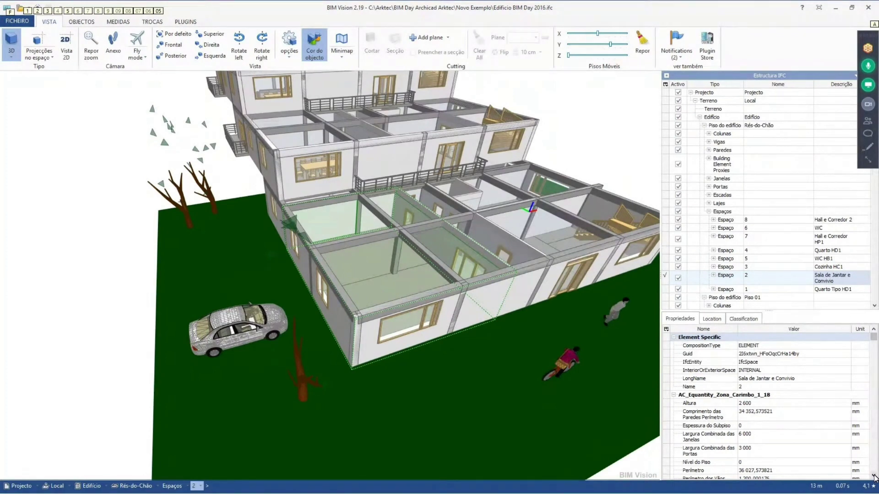
Examine the properties of the ground-floor space Sala de Jantar e Convivio, from dimensions through the Zona_Carimbo parameters
scroll(874, 476, down, 4)
scroll(875, 477, down, 3)
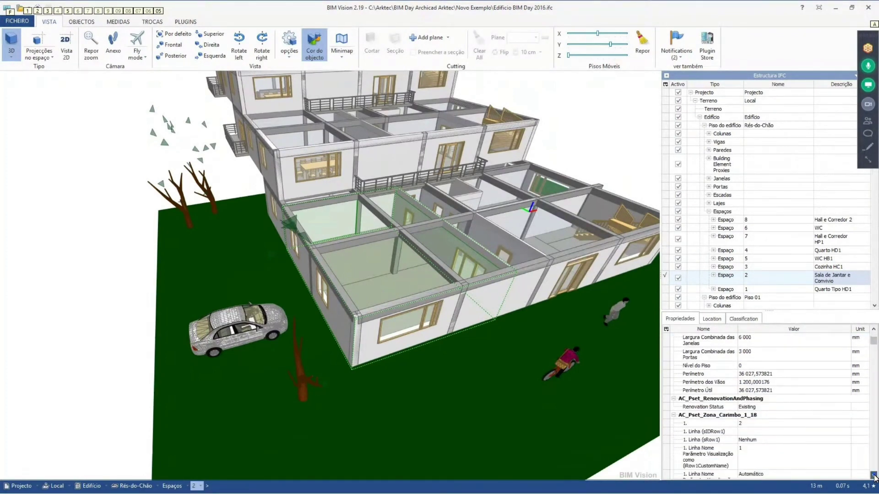
scroll(874, 476, down, 6)
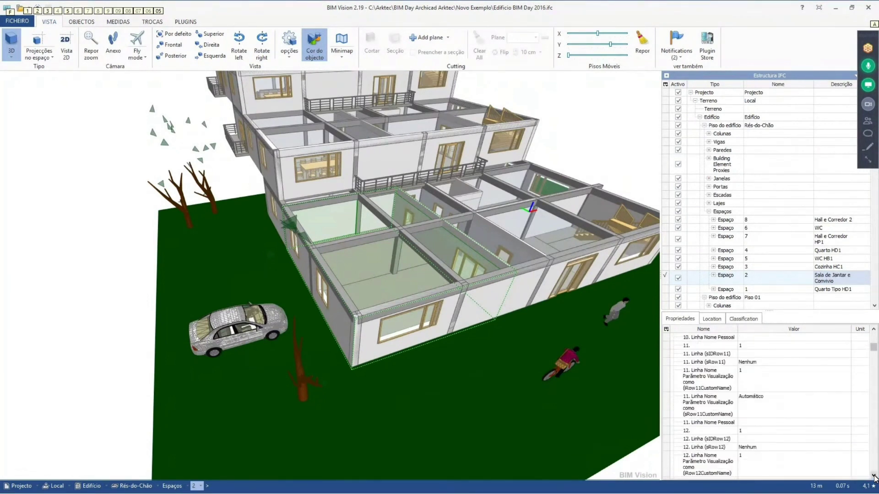
scroll(874, 476, down, 6)
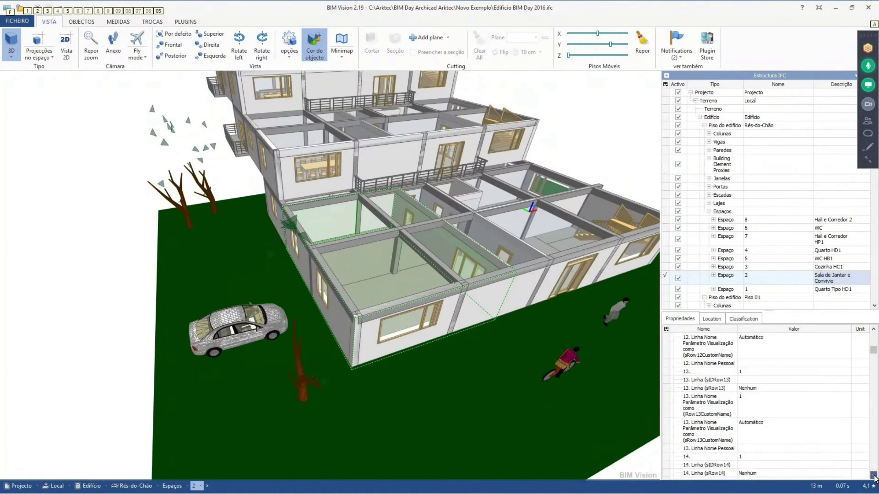
scroll(875, 476, down, 6)
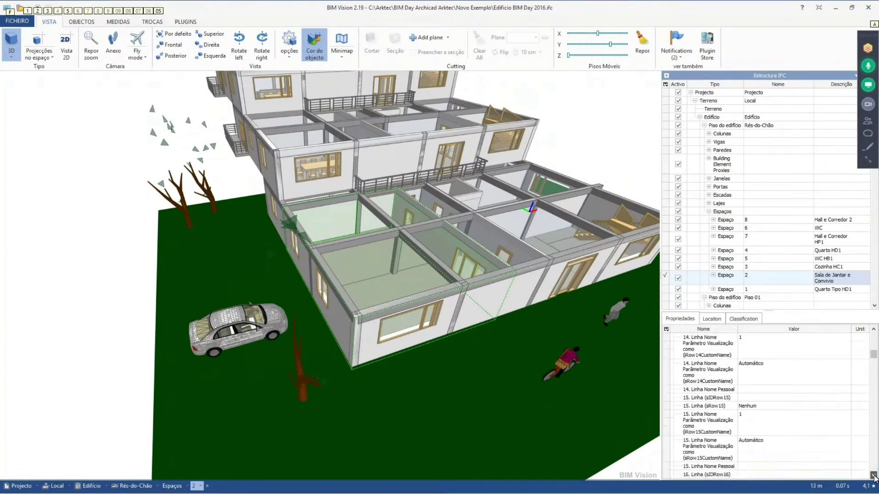
scroll(874, 477, down, 10)
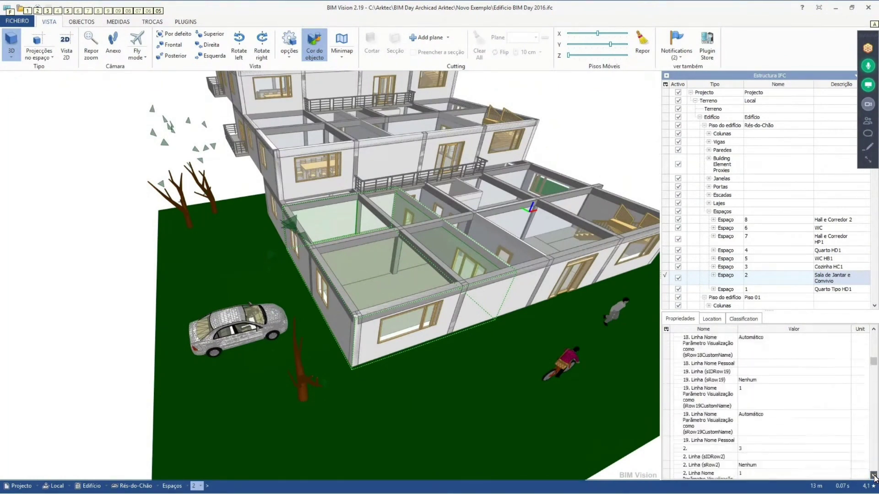
drag(874, 364, 875, 330)
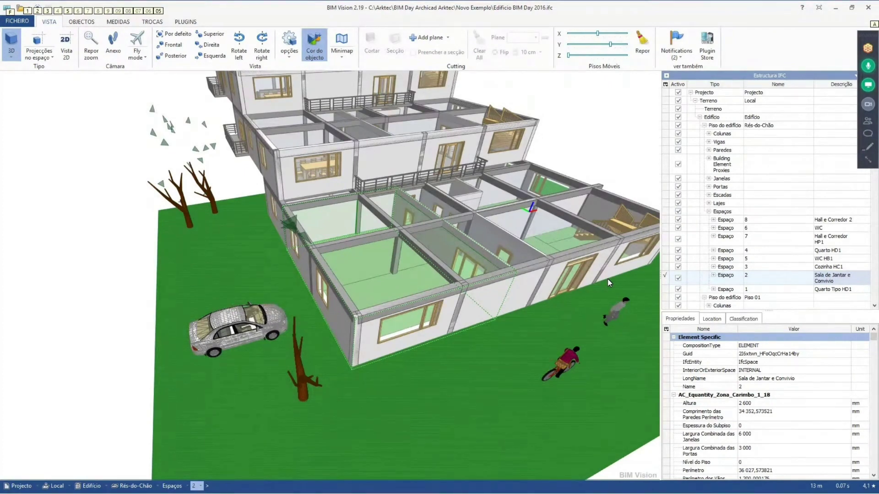
Switch to Mideplan, enlarge the IFC element table in both directions, and fit the building model in the 3D view
key(alt+Tab)
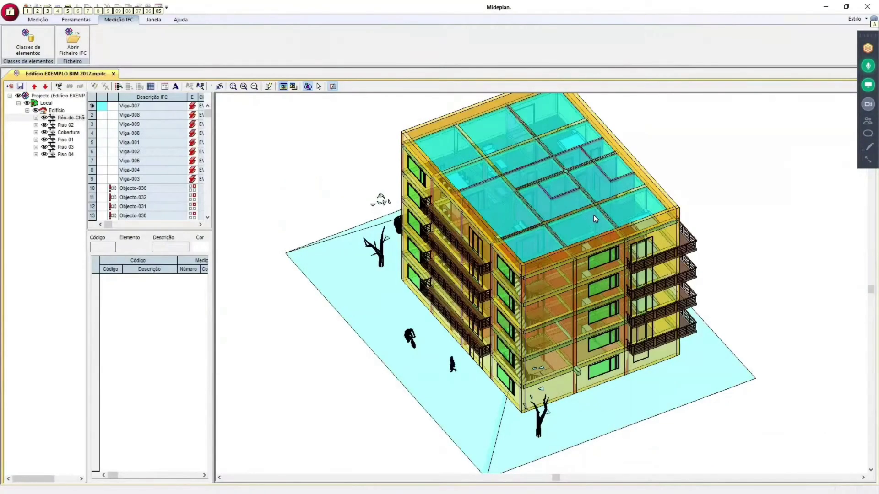
drag(214, 149, 549, 188)
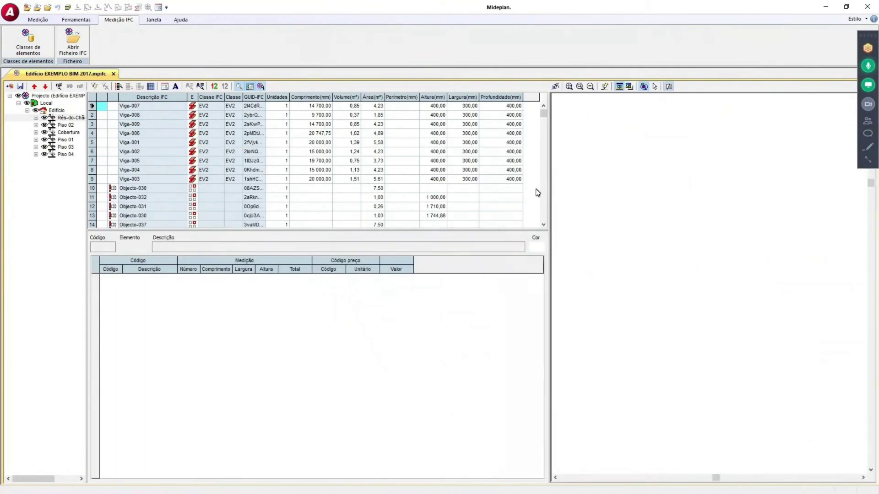
drag(233, 233, 221, 319)
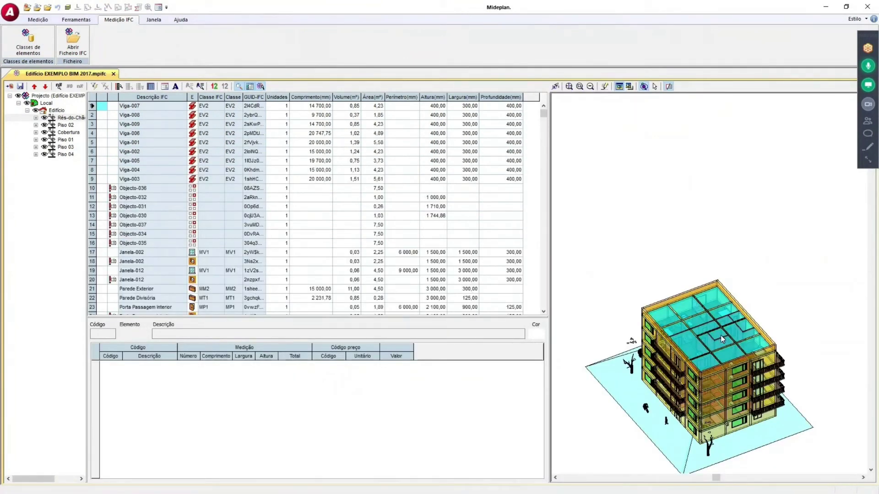
click(569, 88)
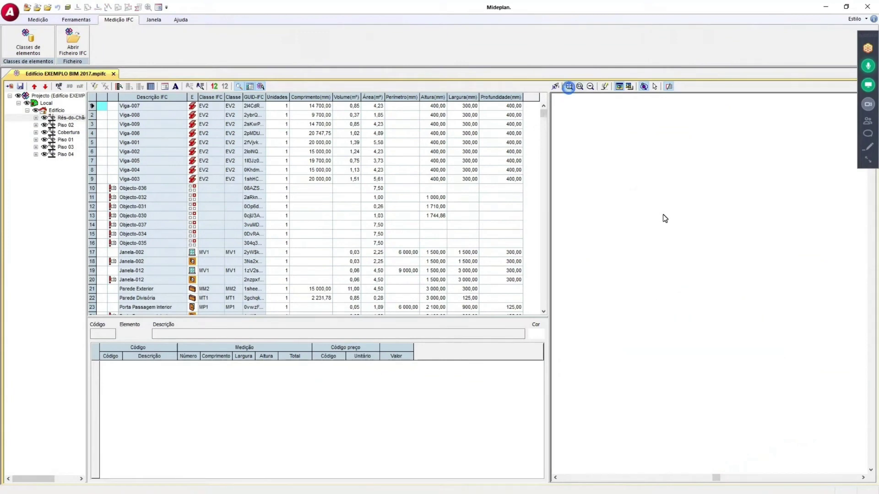
scroll(694, 257, up, 1)
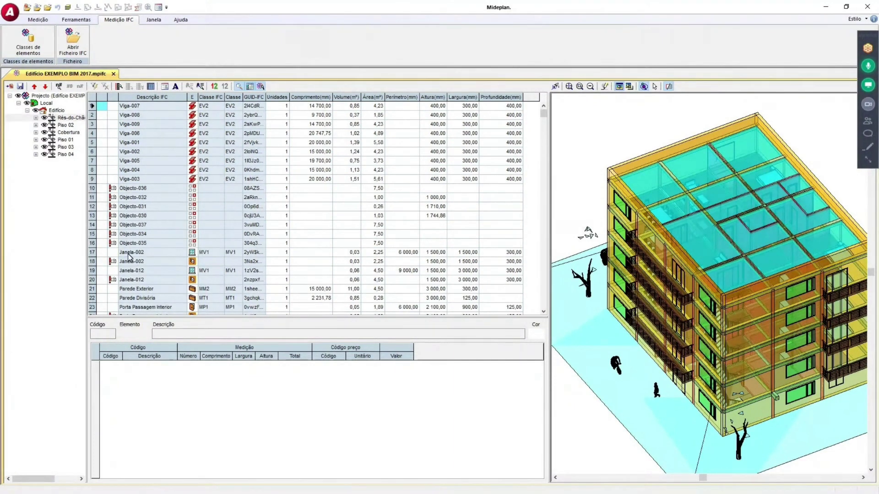
Select window Janela-002 with class MV1 and widen the GUID-IFC column and the measurement description column
click(96, 253)
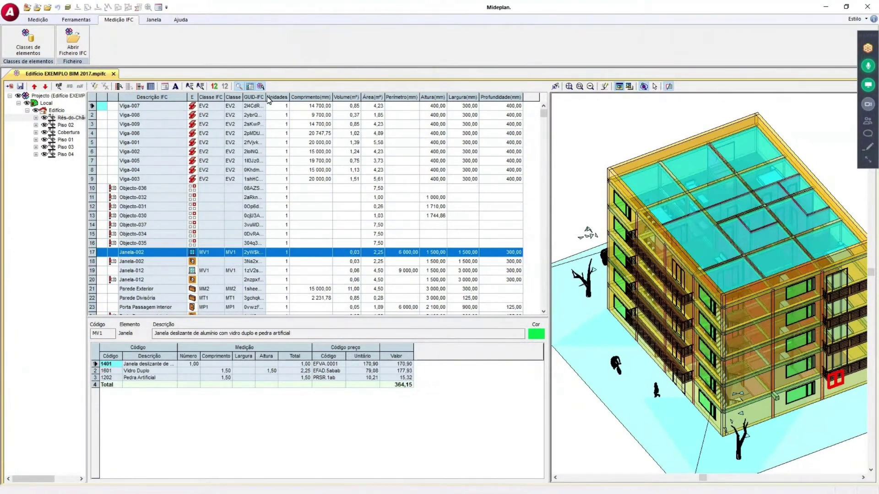
drag(267, 100, 343, 99)
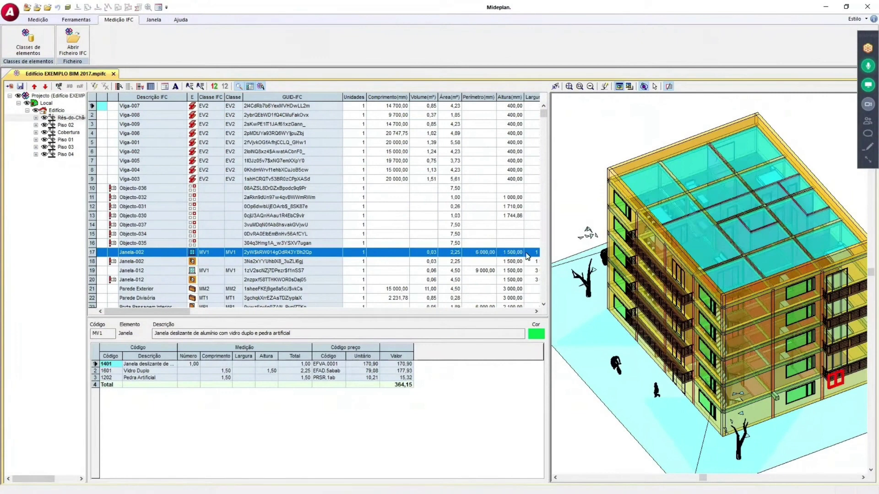
drag(550, 258, 554, 255)
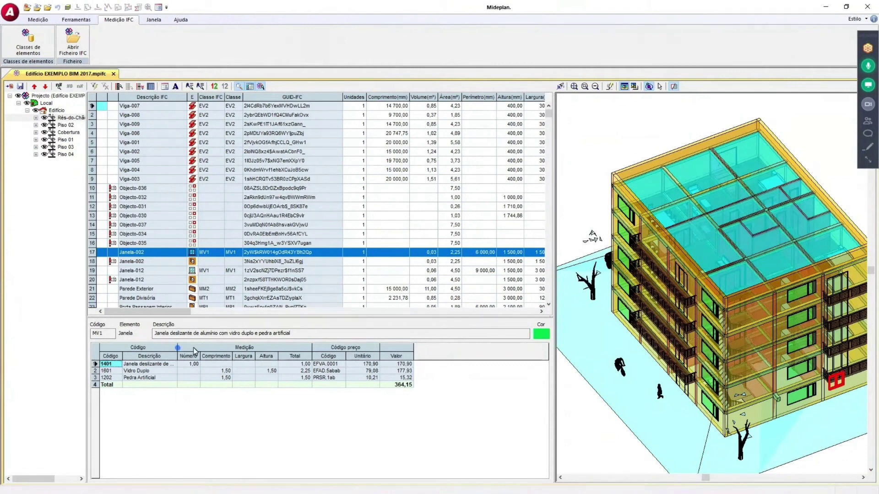
drag(178, 352, 223, 348)
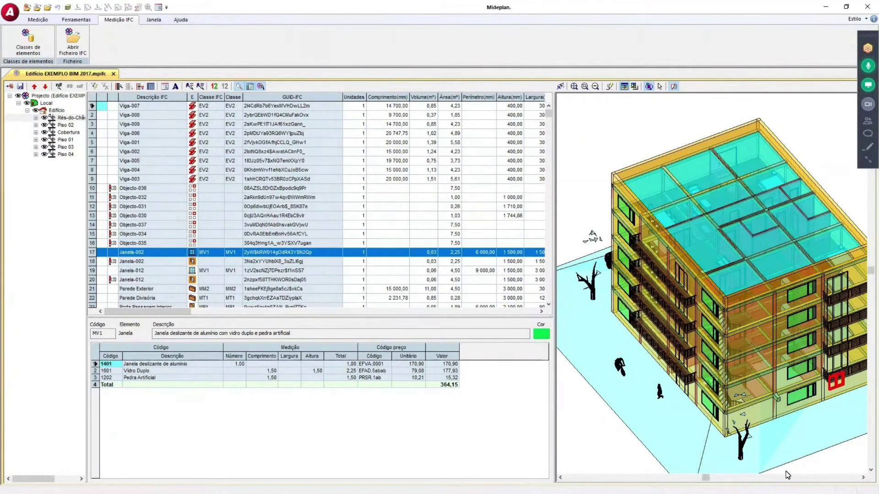
Review the window's measurement lines for Janela deslizante de alumínio, Vidro Duplo and Pedra Artificial
click(95, 378)
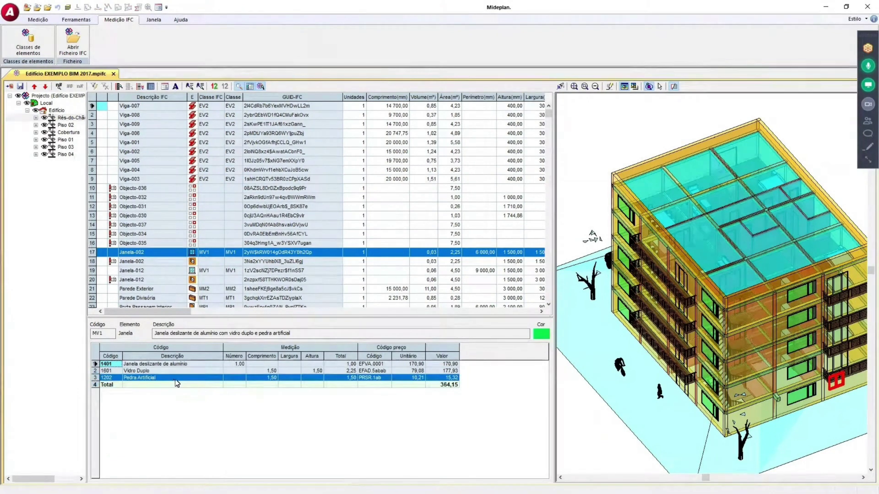
click(97, 365)
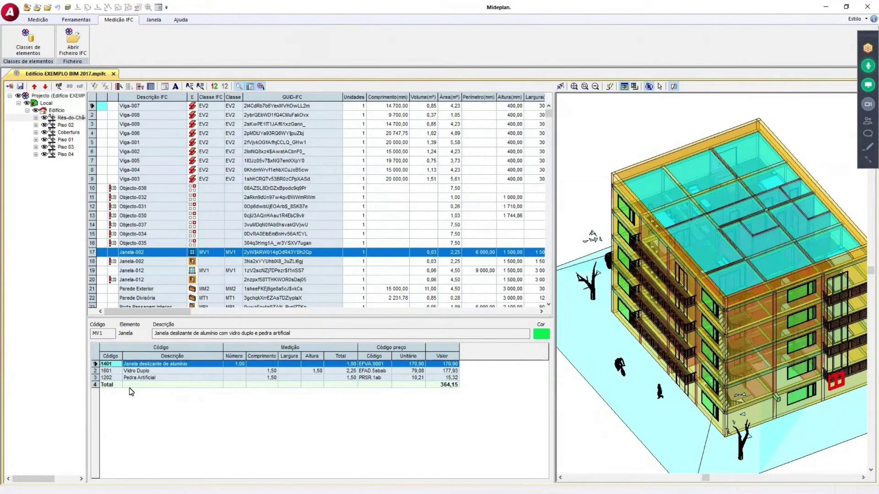
click(95, 372)
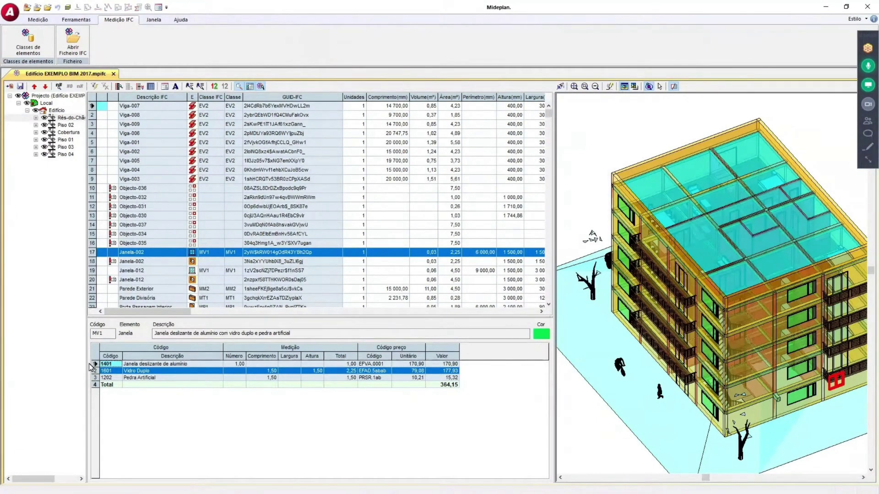
click(97, 365)
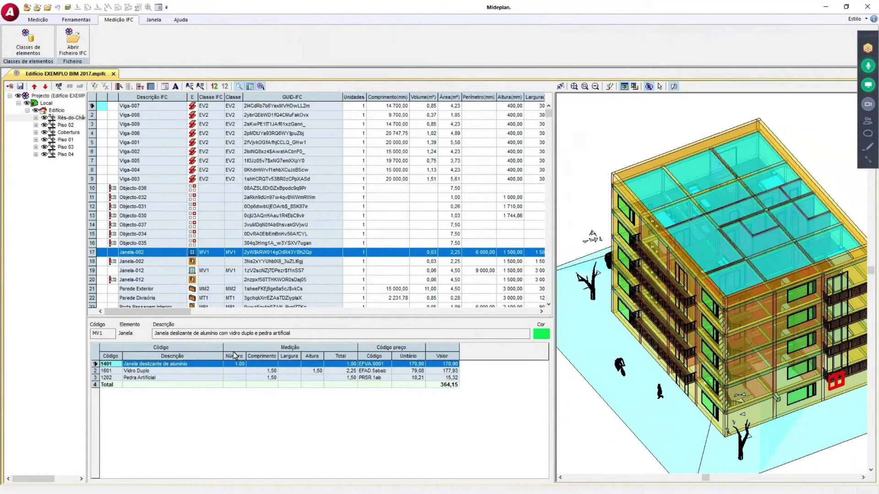
click(96, 371)
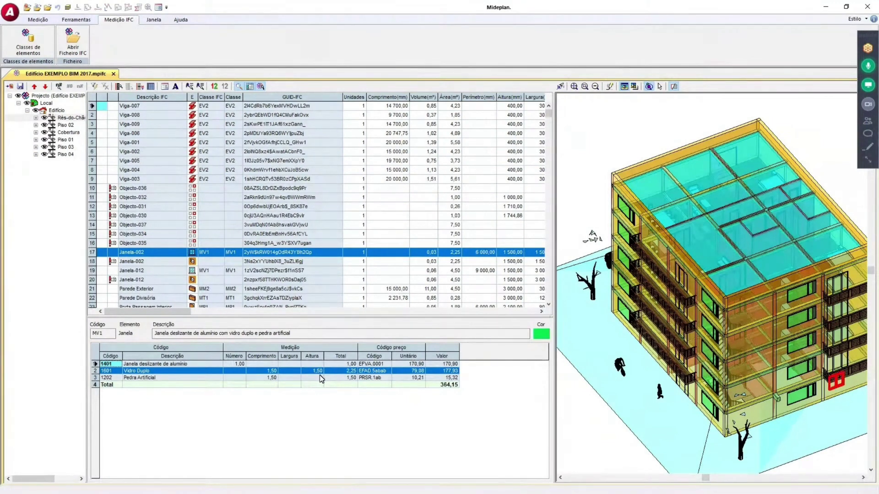
click(95, 378)
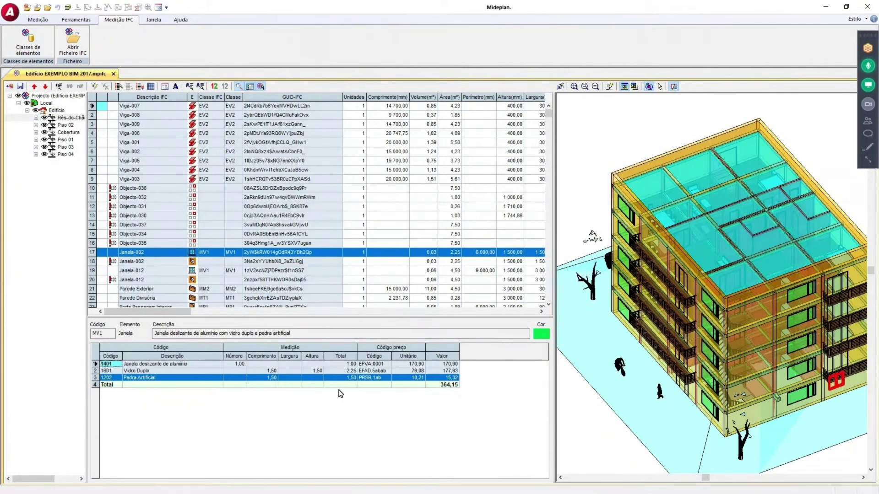
Check the price codes assigned to the window's three measurement lines
click(376, 379)
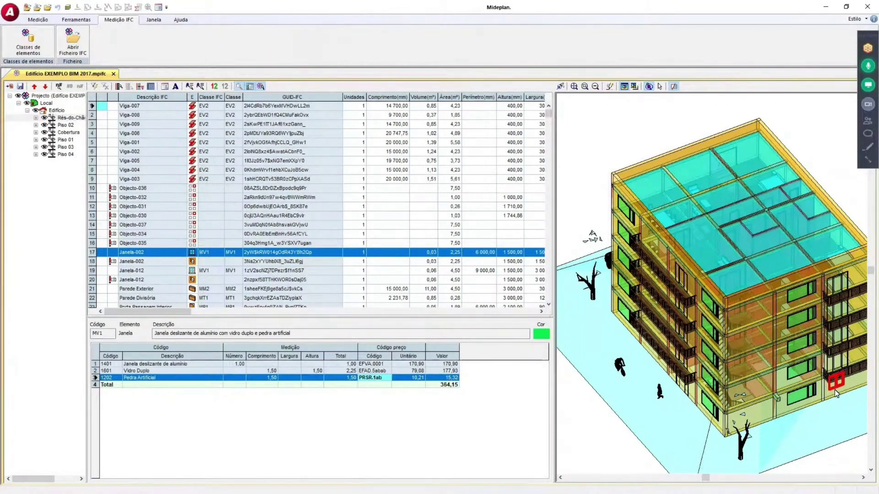
click(387, 371)
click(380, 363)
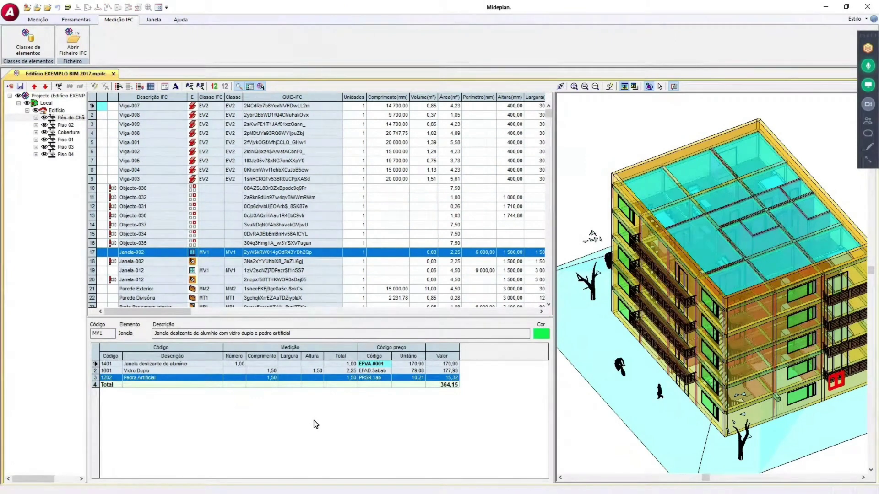
Inspect the measurements of window Janela-012 and of the rear roof parapet wall picked in the 3D model
click(93, 271)
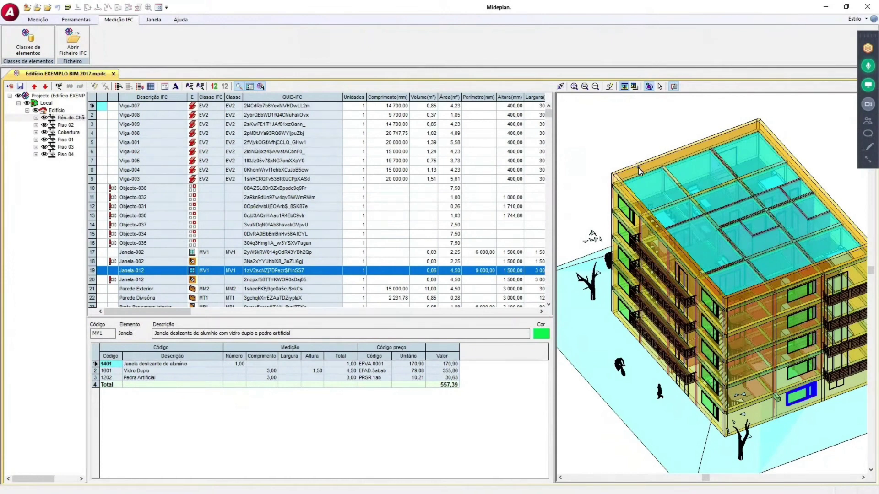
click(659, 86)
click(665, 152)
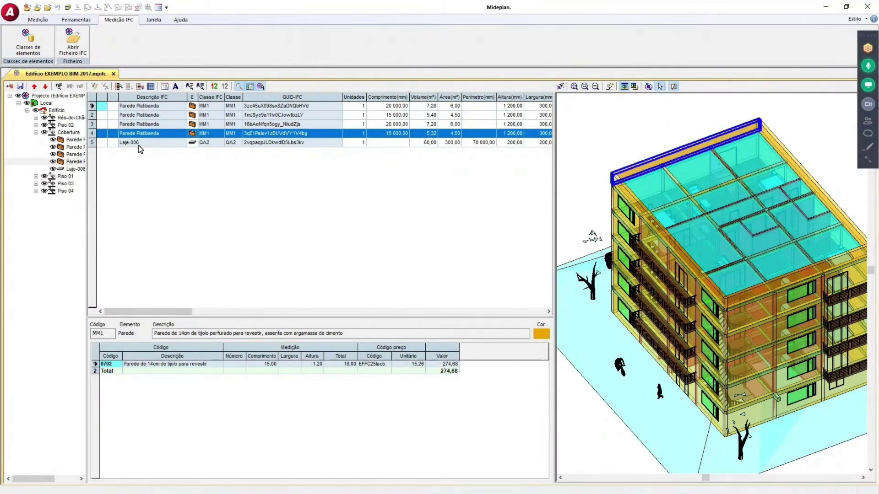
Hide Piso 01 to Piso 04 and Cobertura, and pick the rear beam on the exposed ground floor
click(45, 191)
click(44, 184)
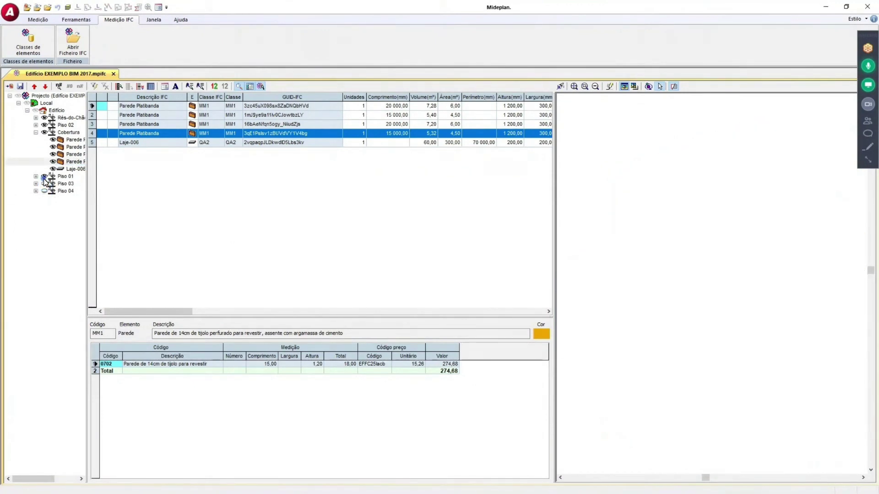
click(44, 177)
click(44, 125)
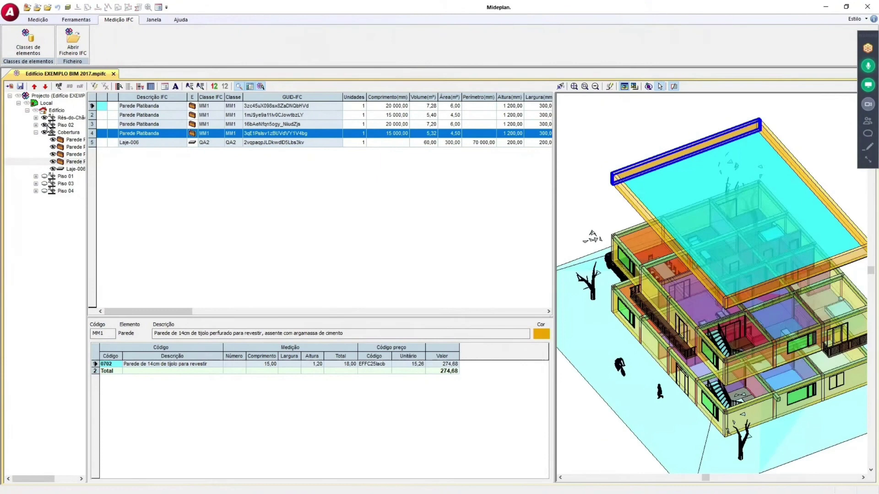
click(44, 132)
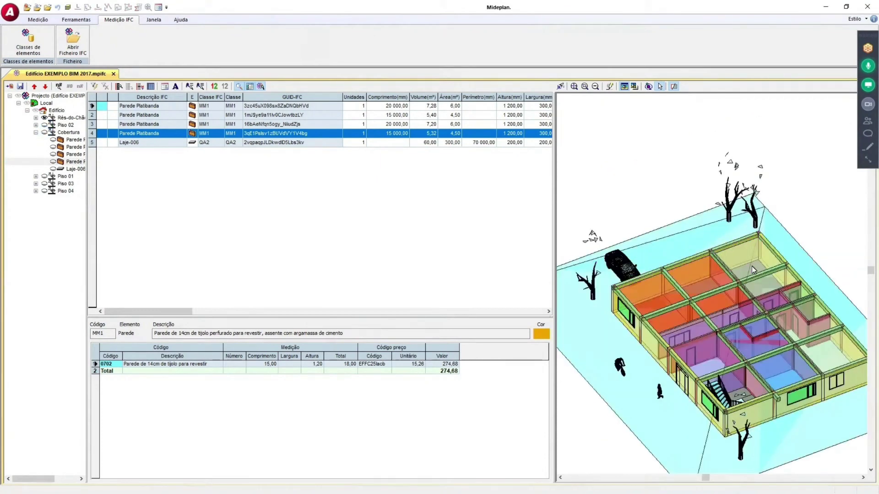
click(685, 264)
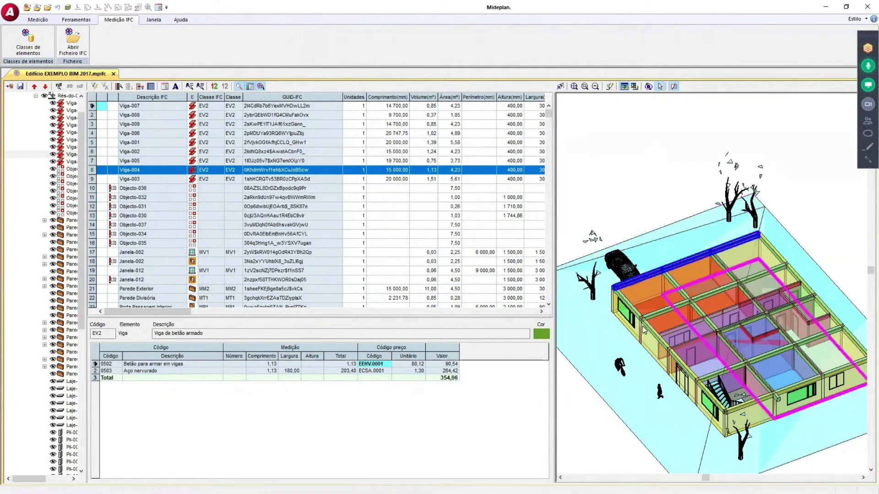
Open the element classes database and expand its Viga and Zonas branches
click(29, 40)
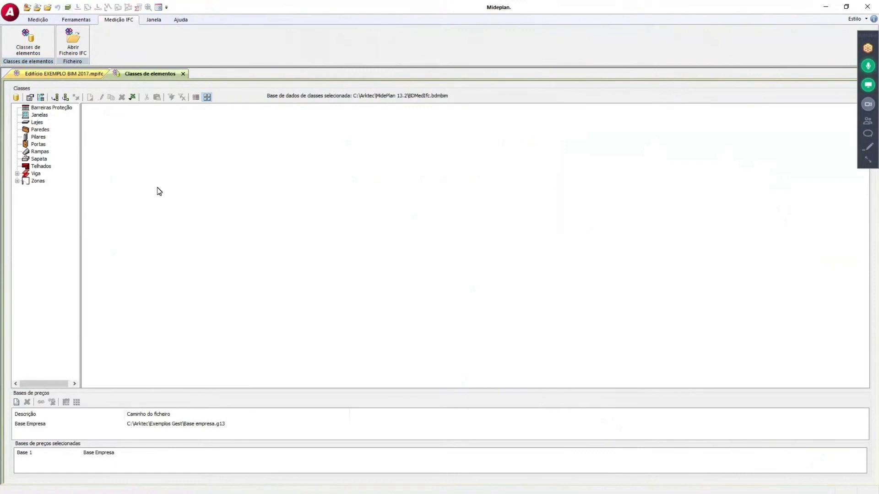
click(17, 174)
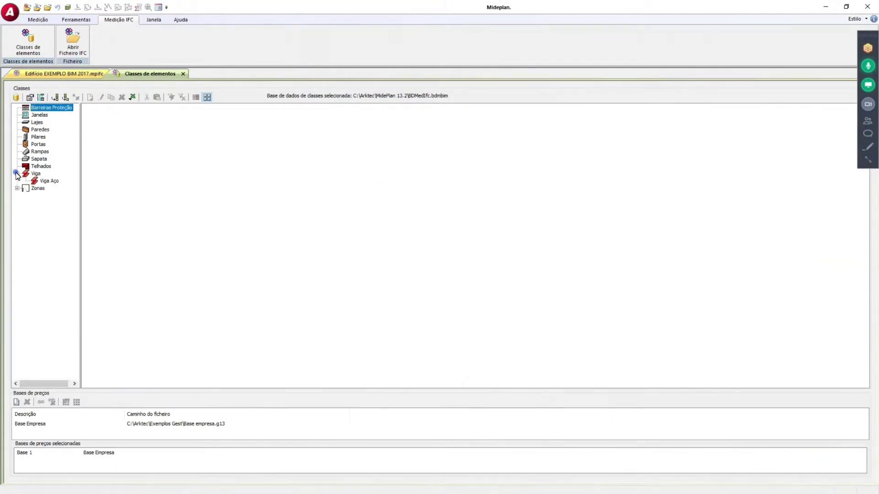
click(17, 188)
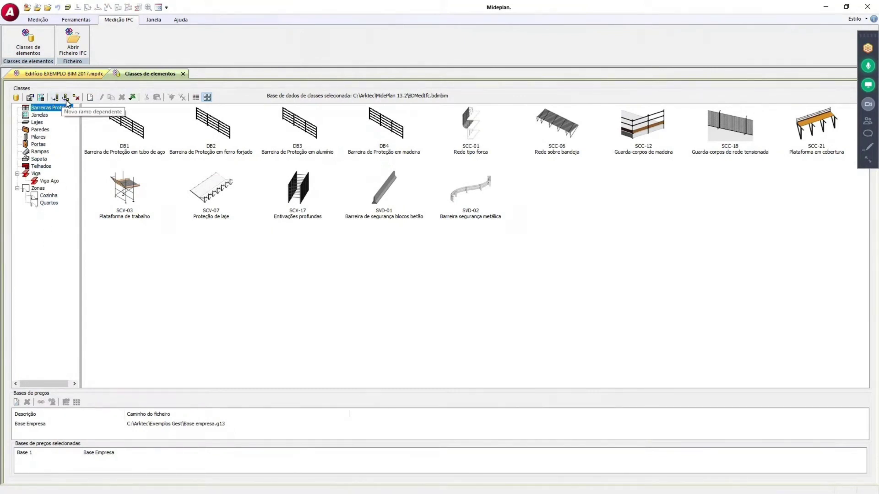
Look through the Viga classes: EV2 reinforced concrete, EV3 precast concrete, EV4 timber and EV5 aluminium
click(38, 175)
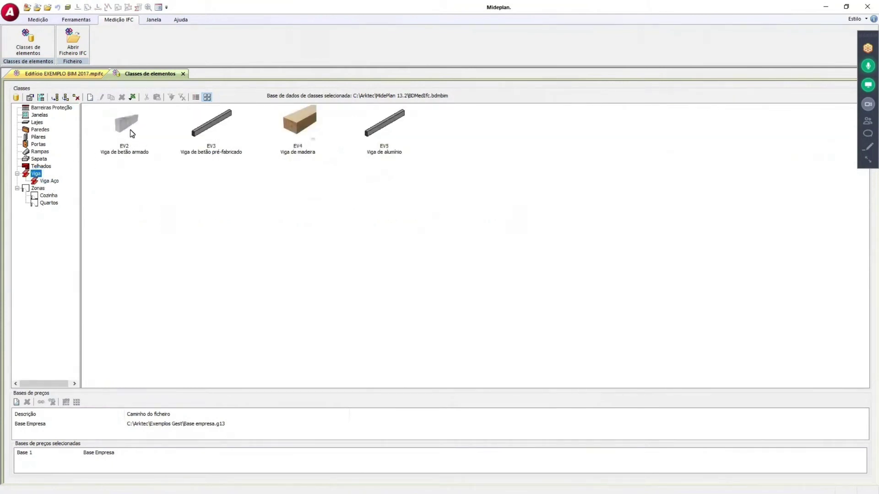
click(130, 134)
click(192, 134)
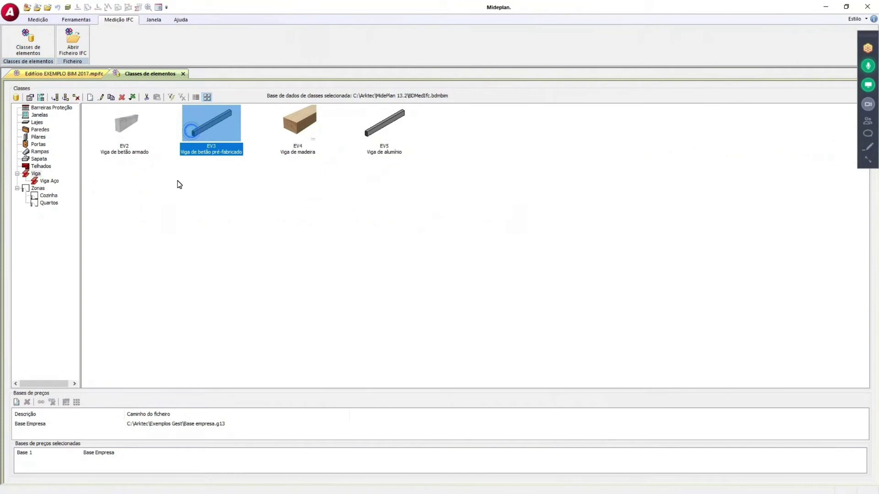
click(300, 130)
click(373, 134)
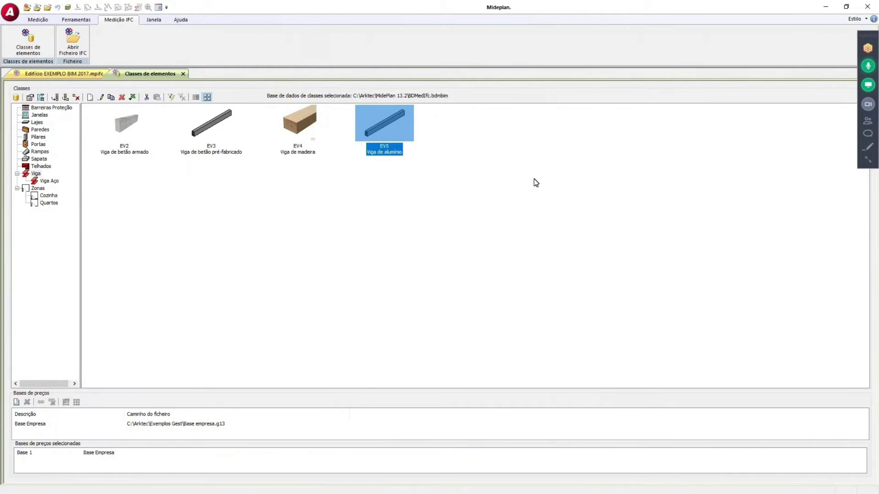
Inspect the measurement breakdown and associated prices of the reinforced concrete beam class EV2, leaving the class unchanged
click(137, 129)
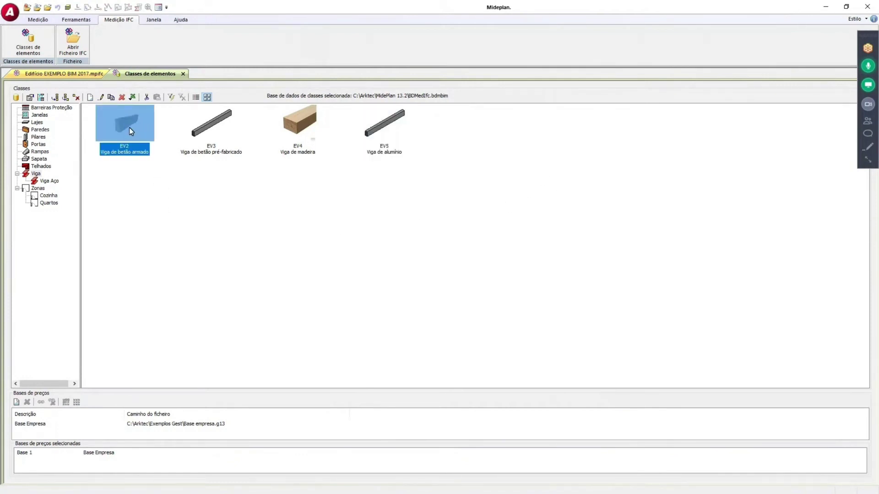
double_click(129, 129)
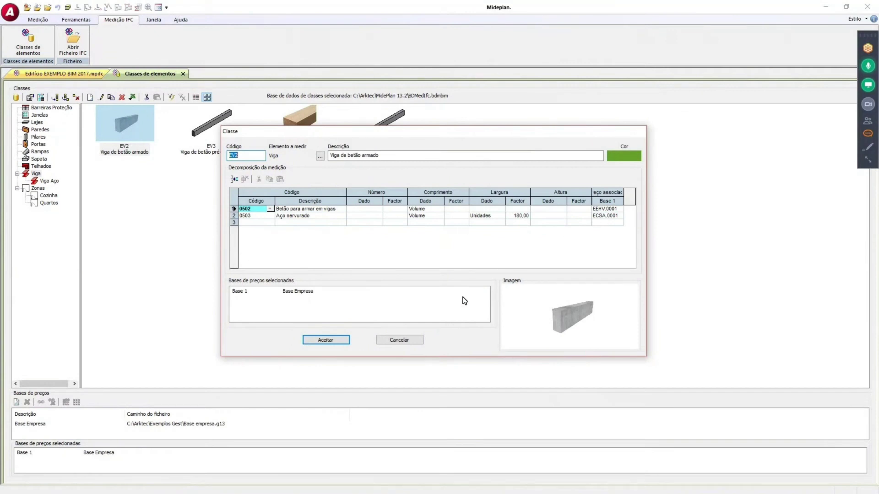
click(417, 341)
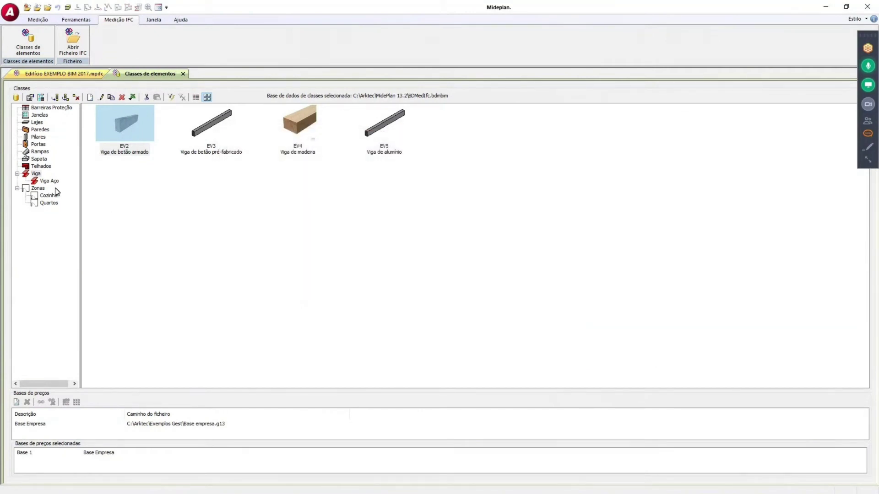
Show the Zonas classes and review the full measurement breakdown of WC class HA1 without changing it
click(38, 188)
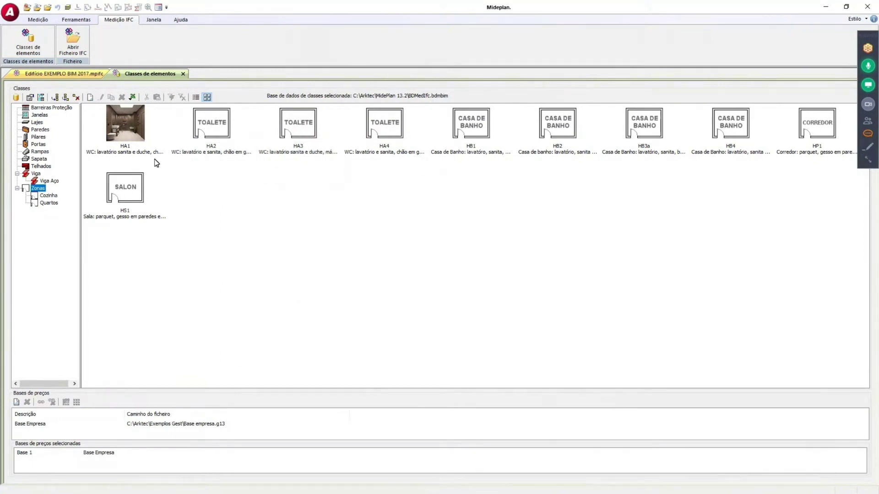
double_click(120, 132)
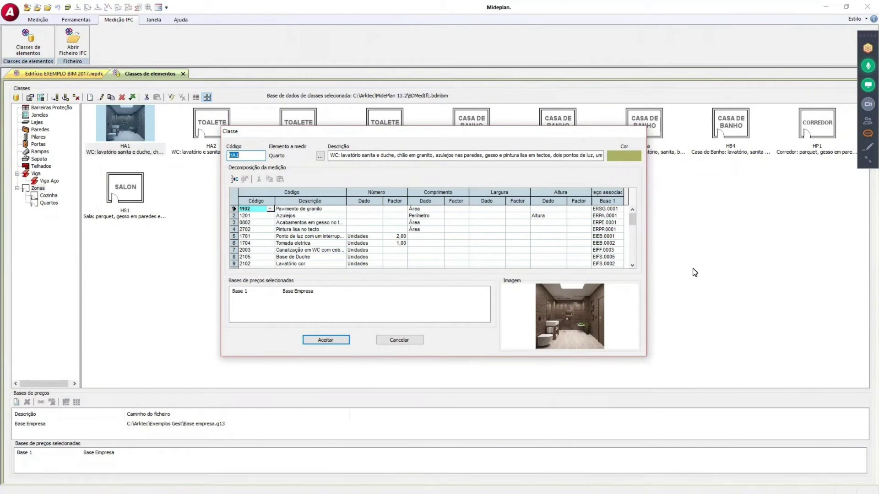
drag(632, 217, 634, 262)
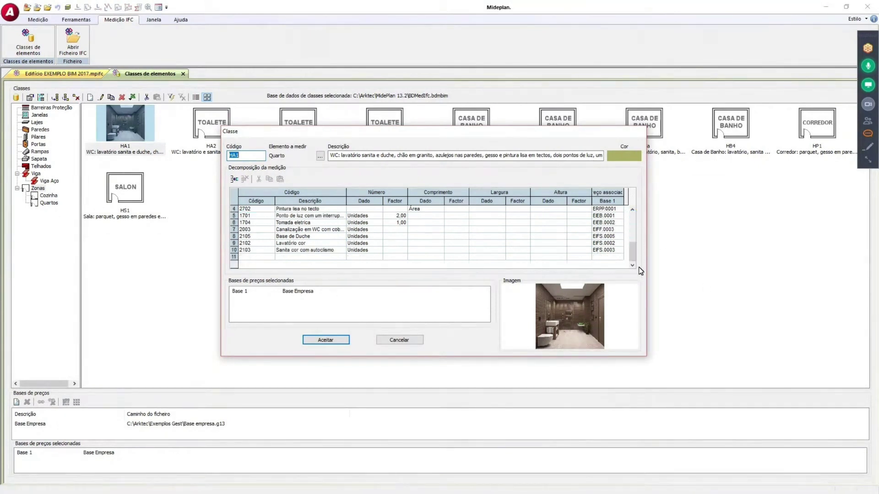
drag(636, 223, 638, 218)
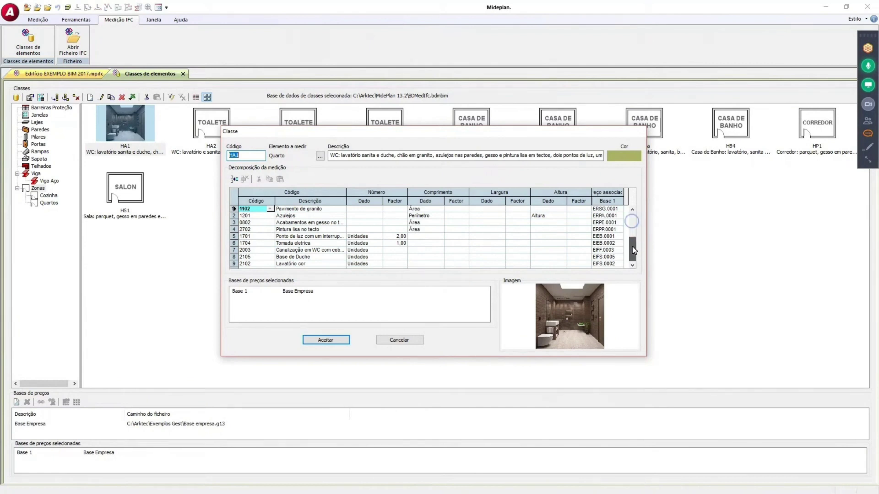
drag(632, 246, 633, 249)
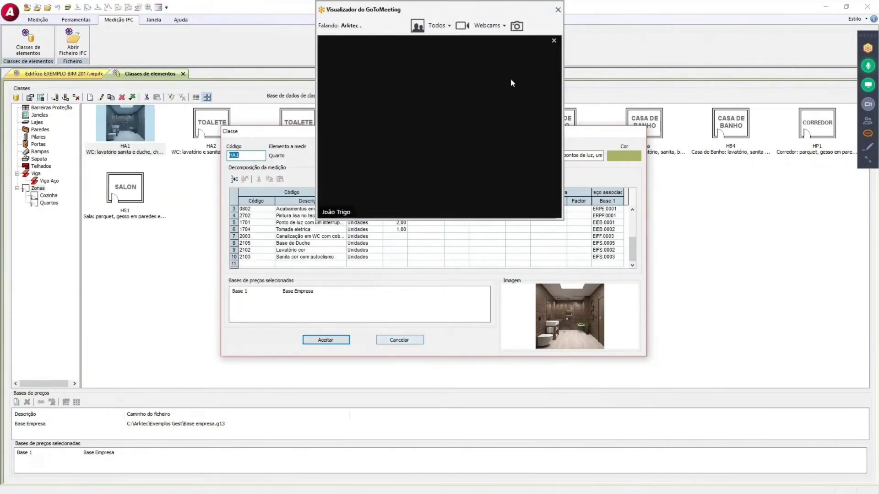
click(557, 10)
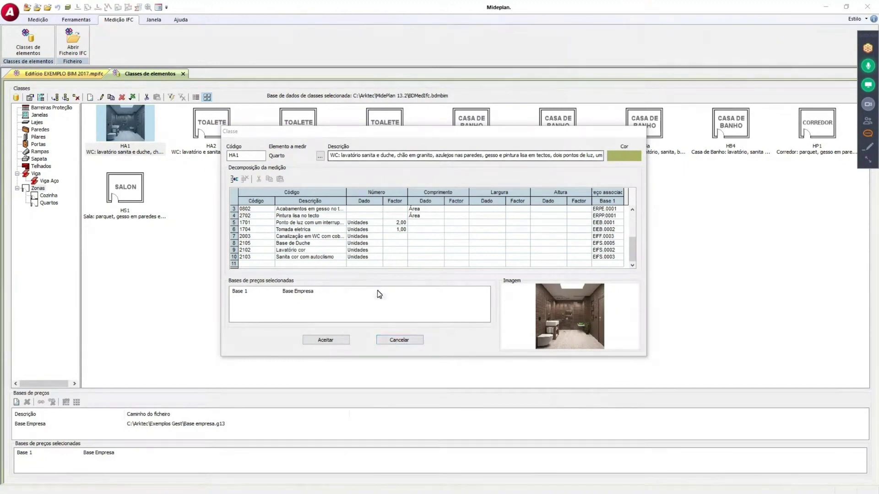
click(398, 338)
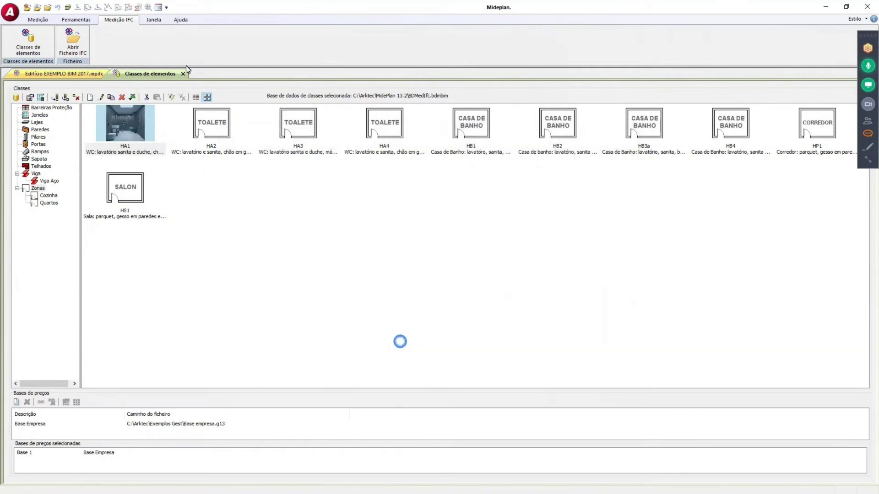
View the Zonas classes as a list with a wider description column, return to thumbnails, and close the element classes database
click(195, 97)
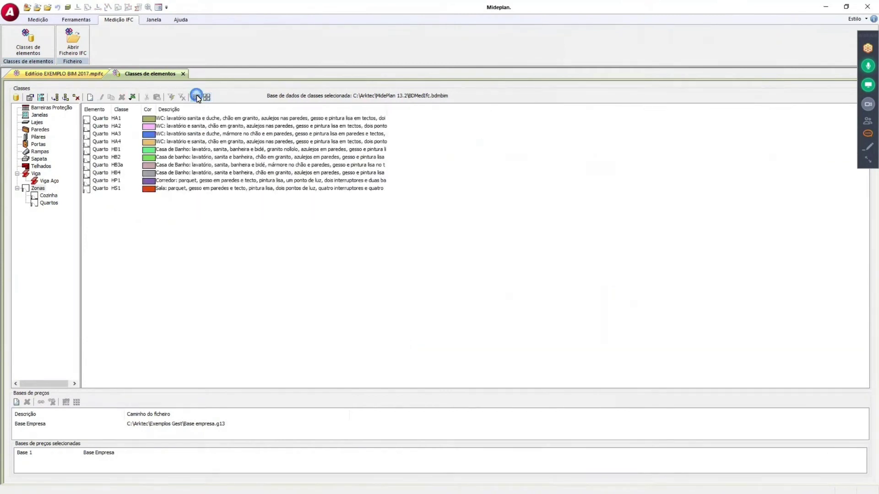
drag(386, 110, 669, 150)
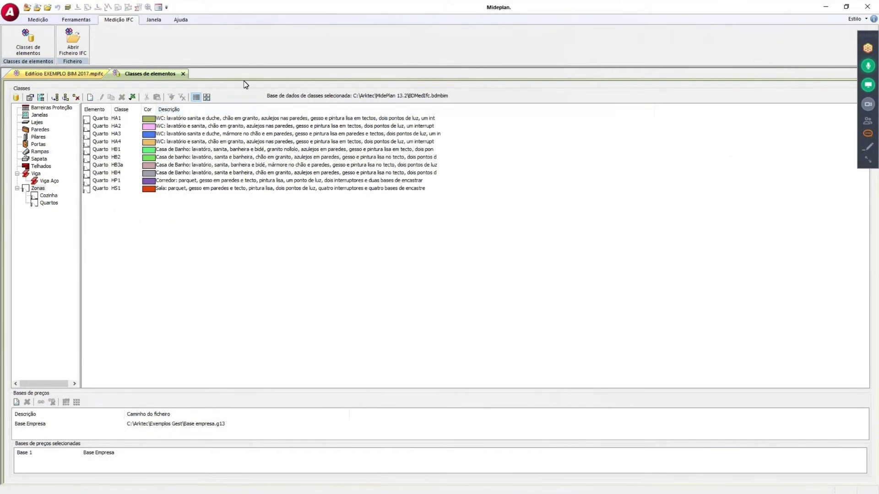
click(207, 97)
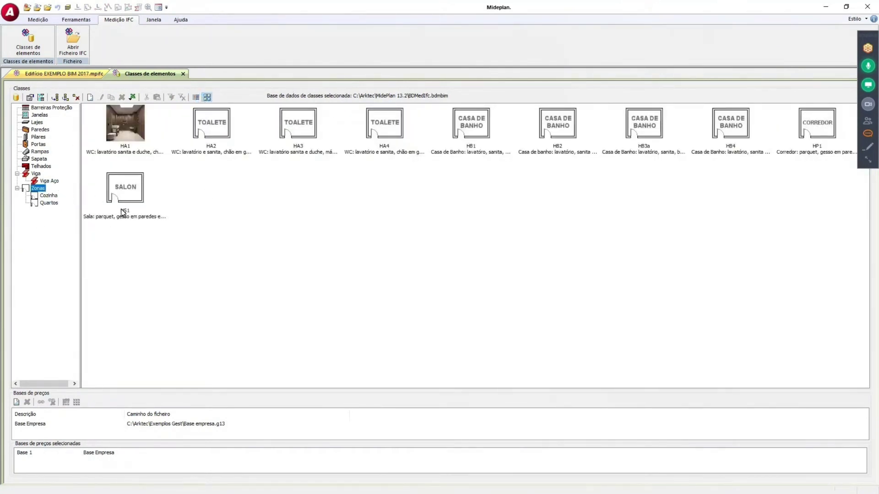
click(184, 76)
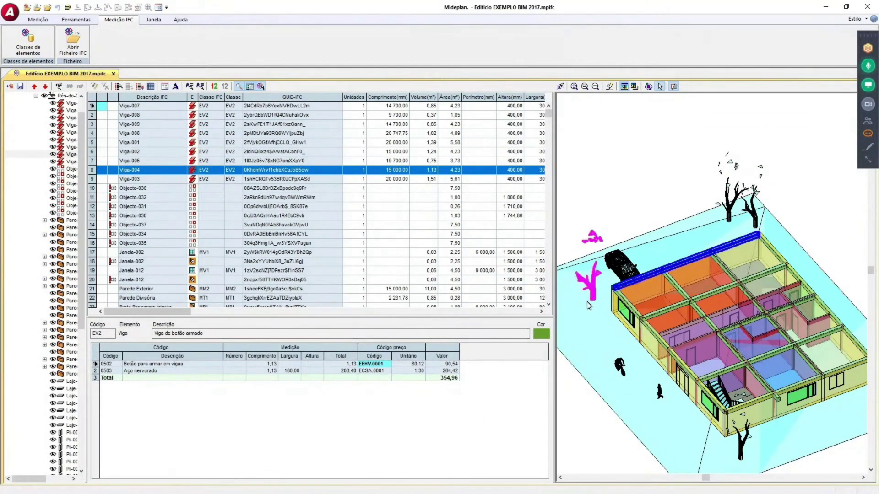
Review the options for exporting to a measurement file, including replacing or adding measurement lines in existing articles, and leave without exporting
click(9, 86)
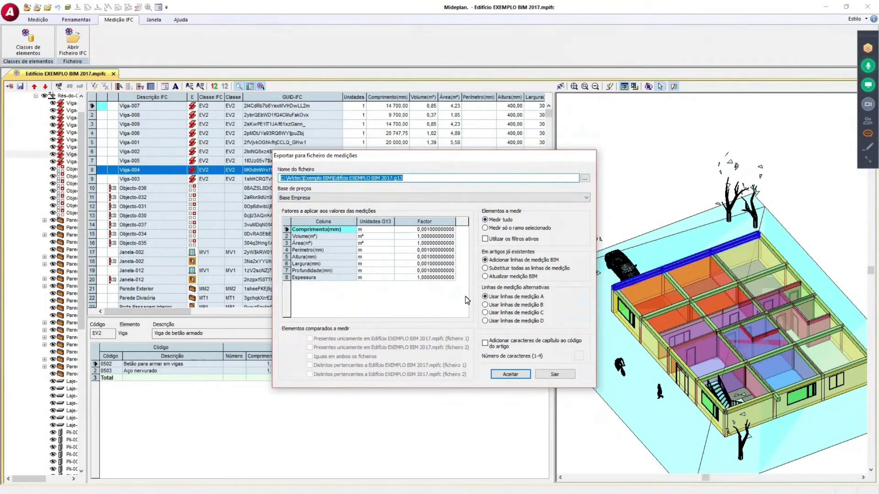
click(498, 269)
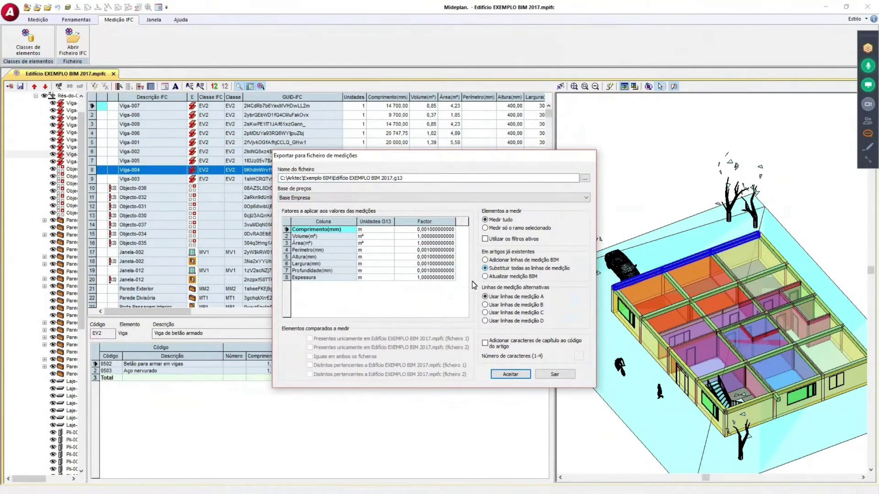
click(521, 260)
click(559, 373)
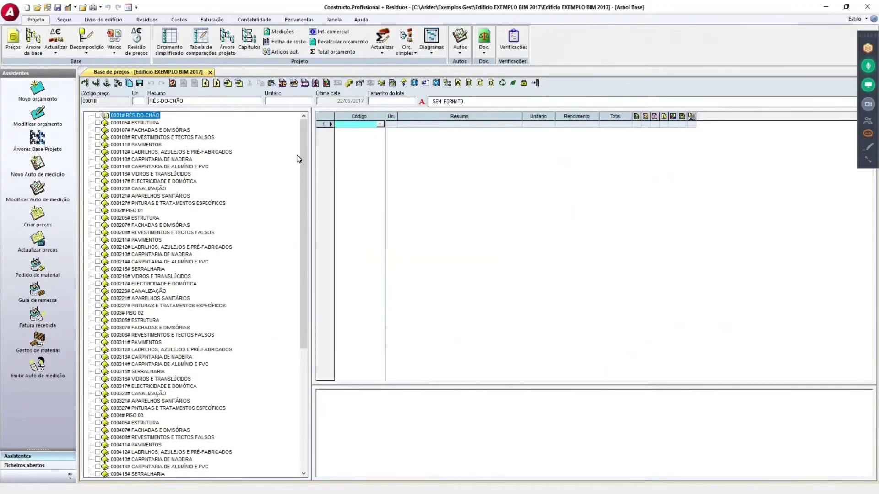
Switch to Constructo, open the recent file Exemplo.g13, and show item EADE.3a, Demolição de paredes c/martelo, in its price base tree
drag(303, 151, 310, 316)
click(10, 12)
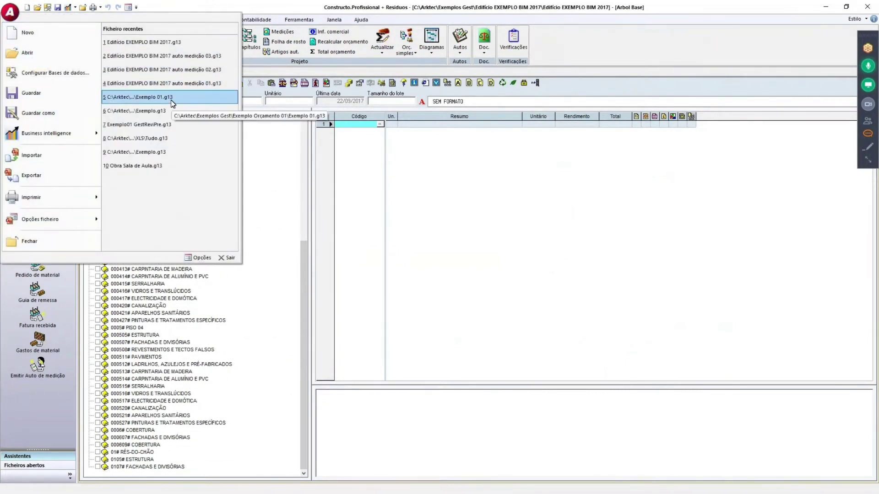
click(169, 111)
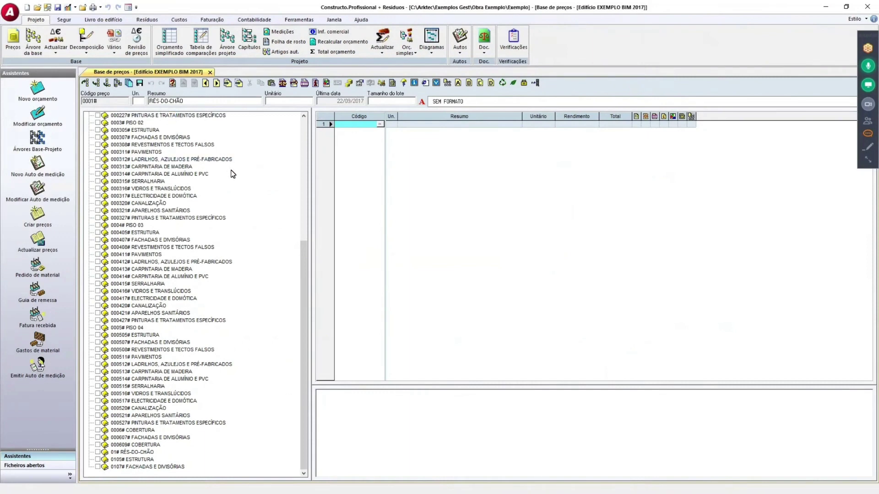
click(33, 38)
click(173, 155)
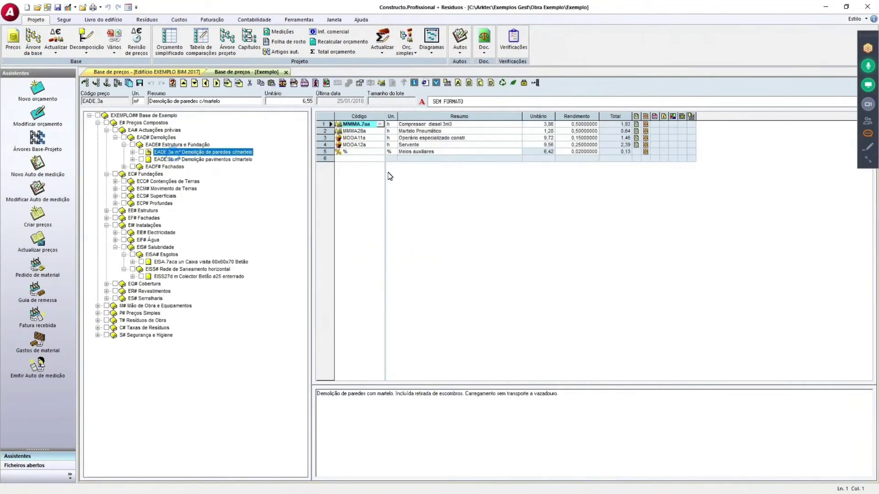
Browse the main chapters of the Exemplo price base, expanding Segurança e Higiene and Preços Compostos and collapsing Actuações prévias
click(98, 122)
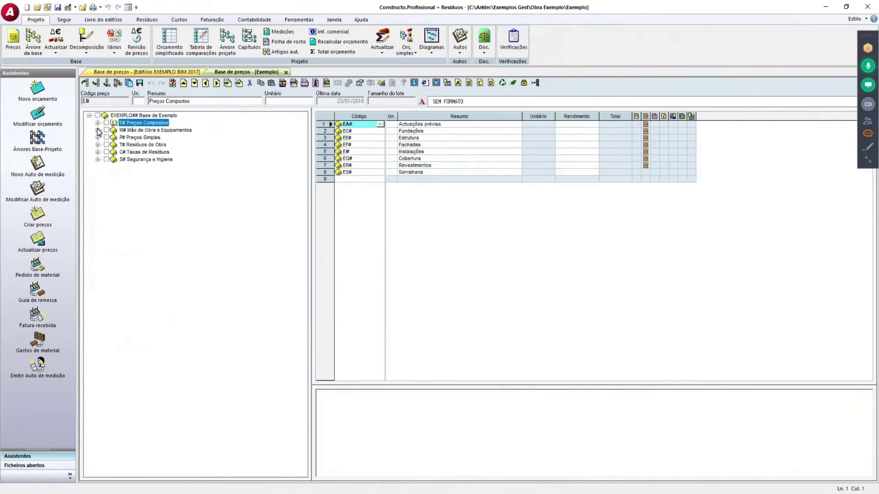
click(97, 160)
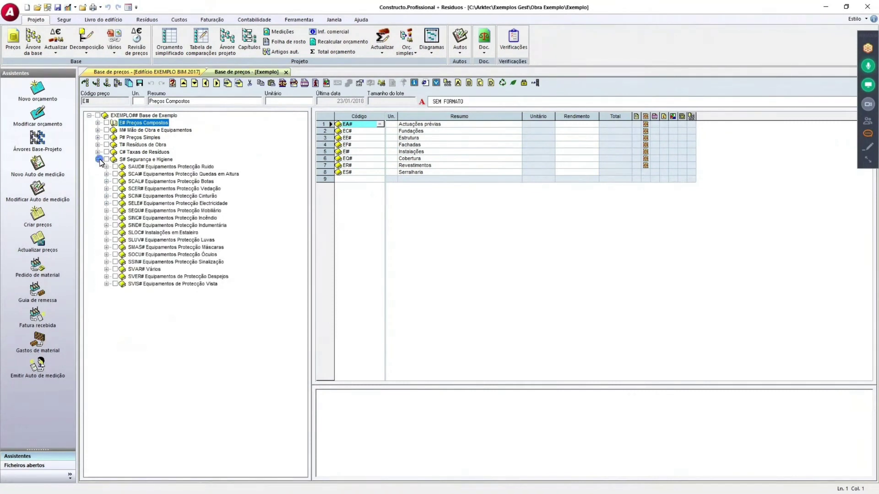
click(98, 122)
click(106, 130)
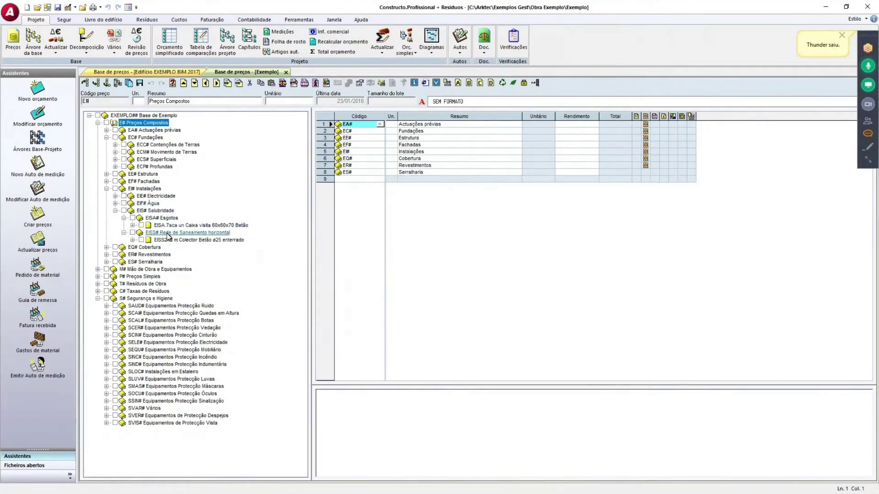
Inspect the component breakdown and descriptive text of EIFF.0001, the complete kitchen hot and cold water installation under Canalizações
click(115, 203)
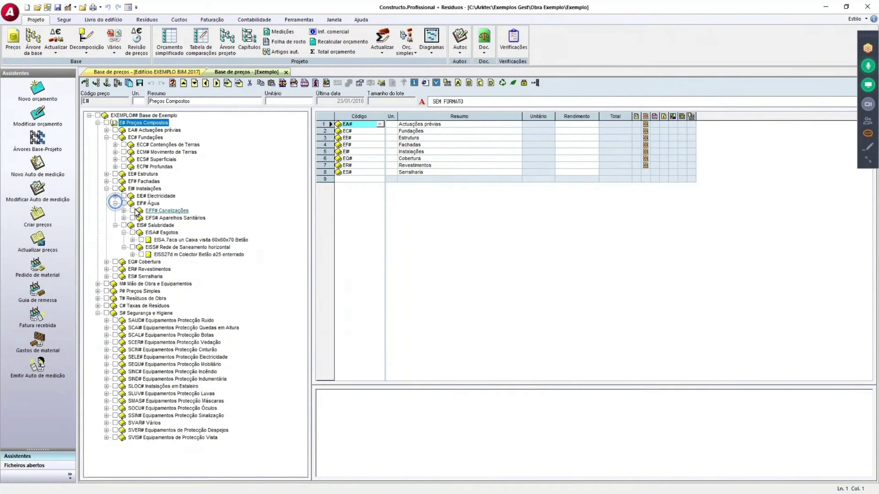
click(124, 211)
click(171, 217)
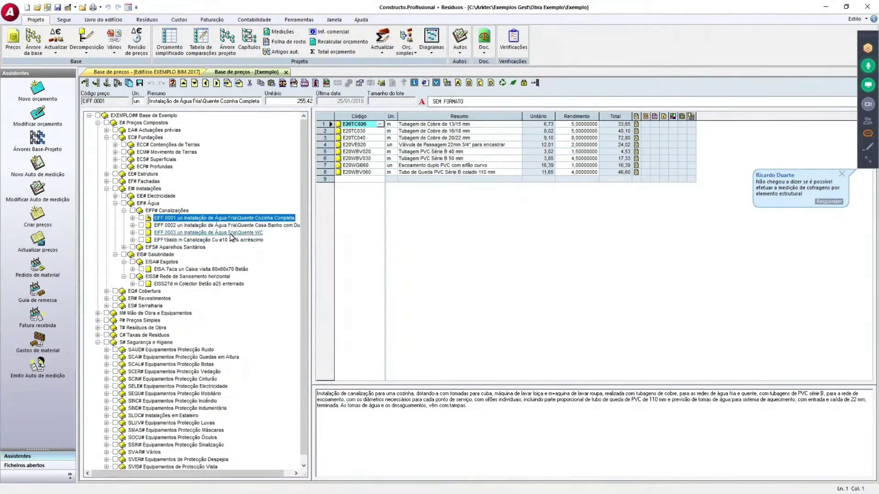
triple_click(472, 412)
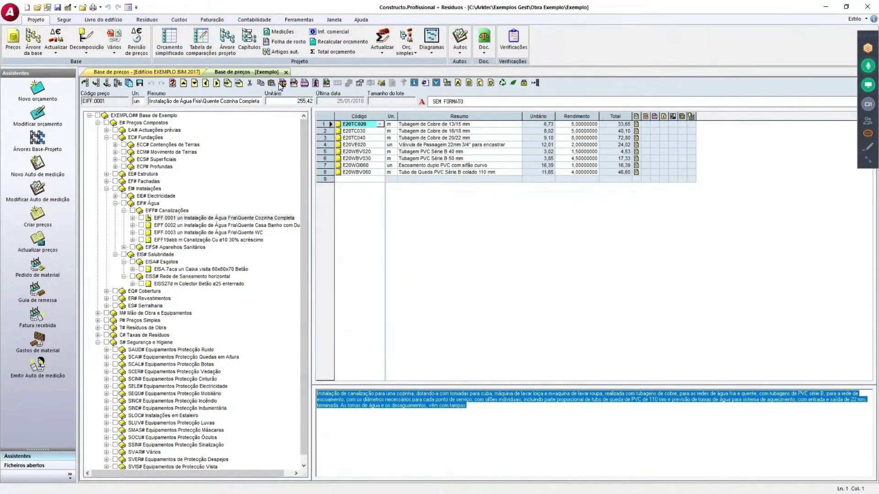
Close the Exemplo price base view and close its file
click(286, 72)
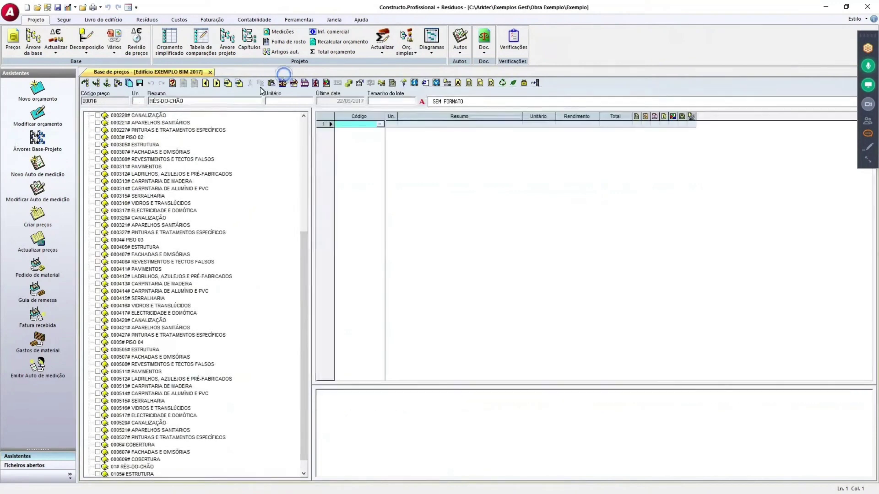
click(12, 14)
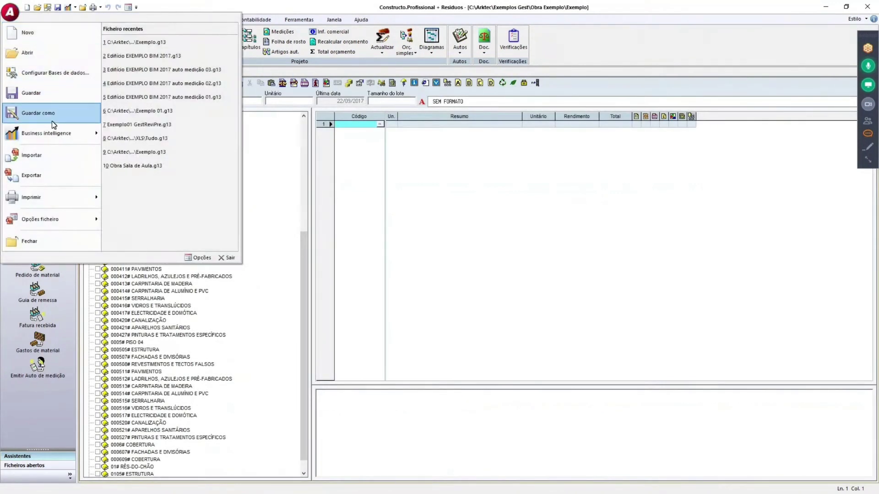
click(93, 241)
click(454, 270)
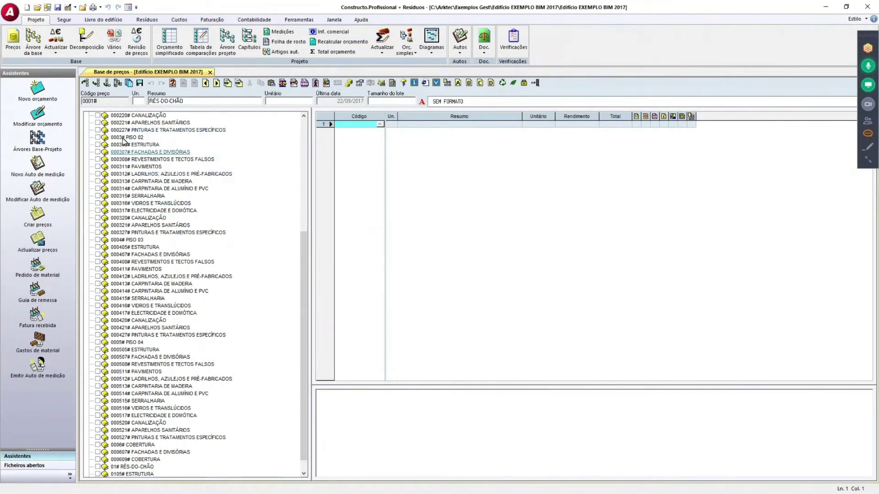
Close the price base tree of Edifício EXEMPLO BIM 2017 and open the project's simplified budget
drag(300, 250, 288, 133)
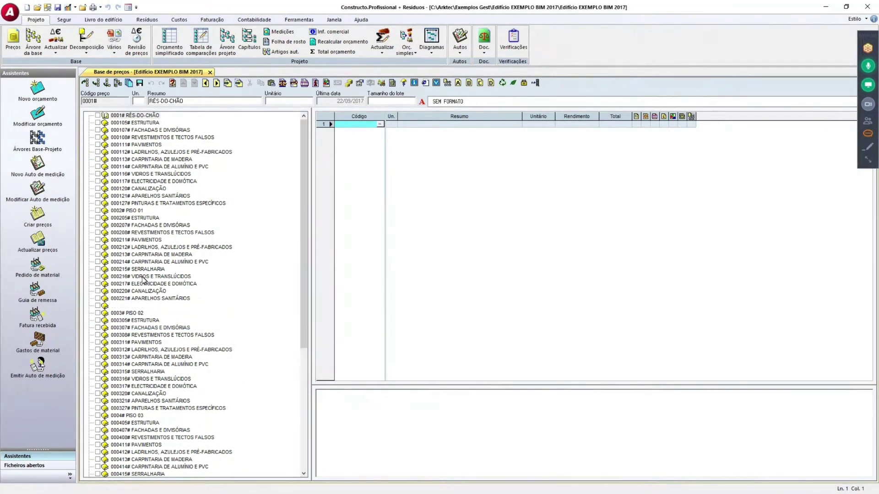
click(210, 72)
click(10, 12)
click(10, 12)
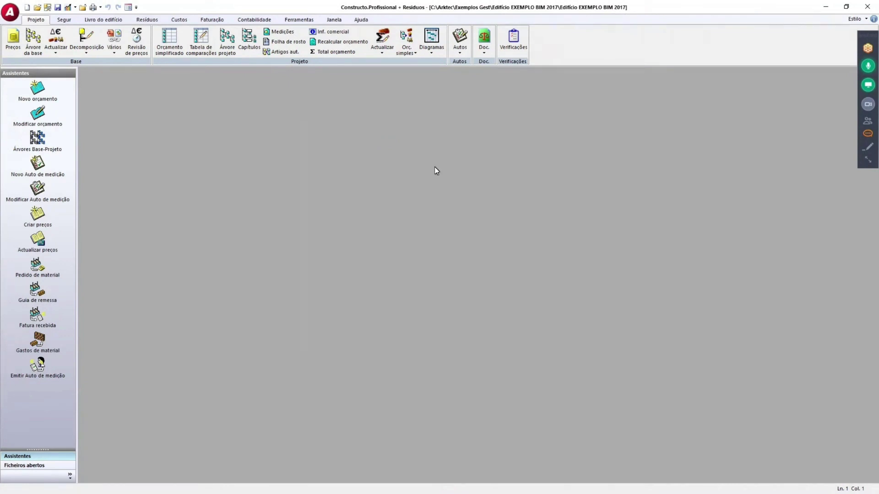
click(171, 44)
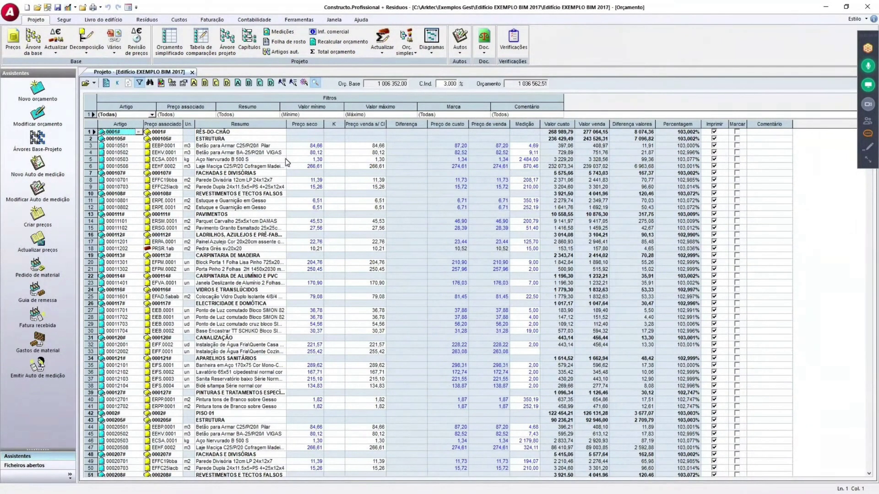
Open the measurement lines of the ground-floor item Aço Nervurado B 500 S and select the EV2 Viga-009 line
click(526, 160)
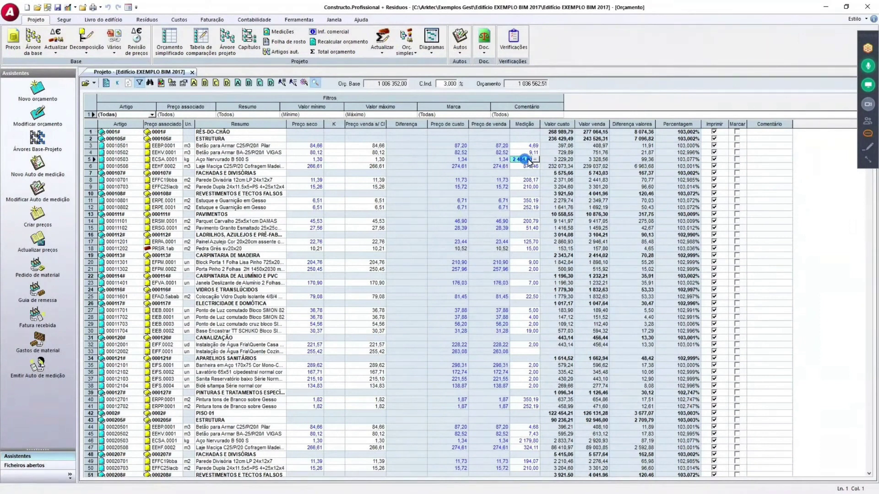
click(535, 161)
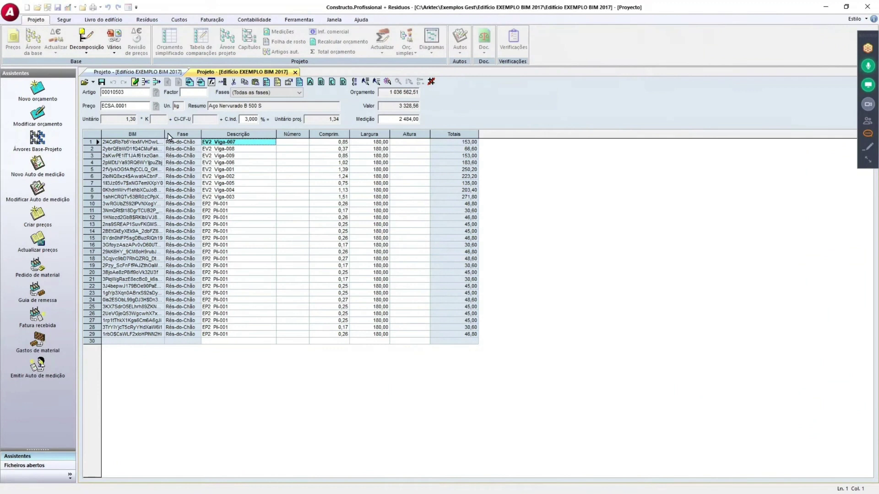
click(95, 156)
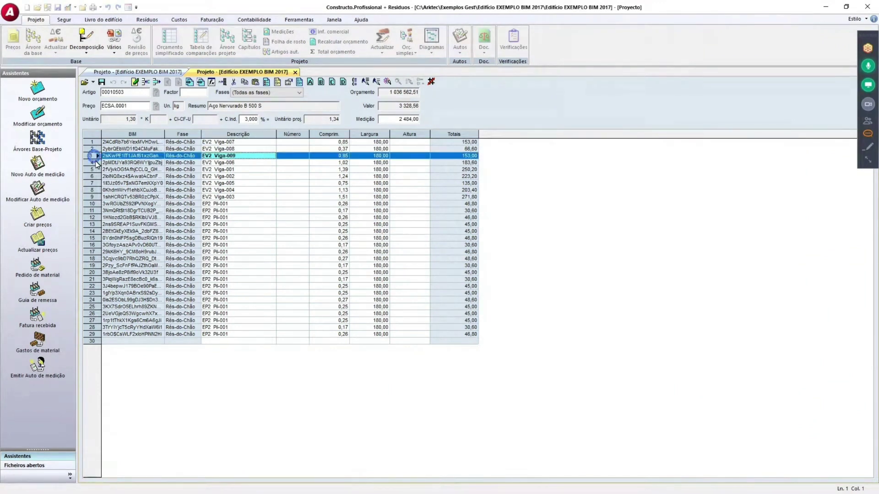
Extend the measurement line selection from EV2 Viga-009 through Viga-001, add Viga-005, and close the measurement lines
shift+click(96, 169)
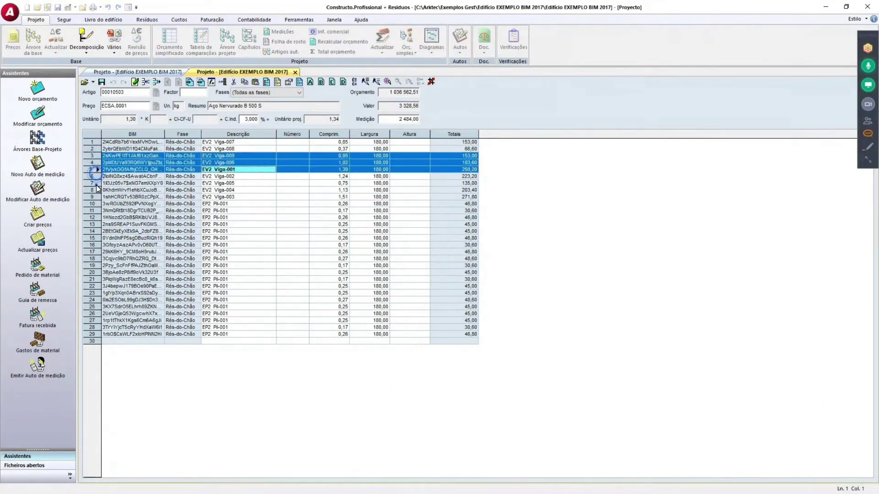
ctrl+click(97, 183)
key(Escape)
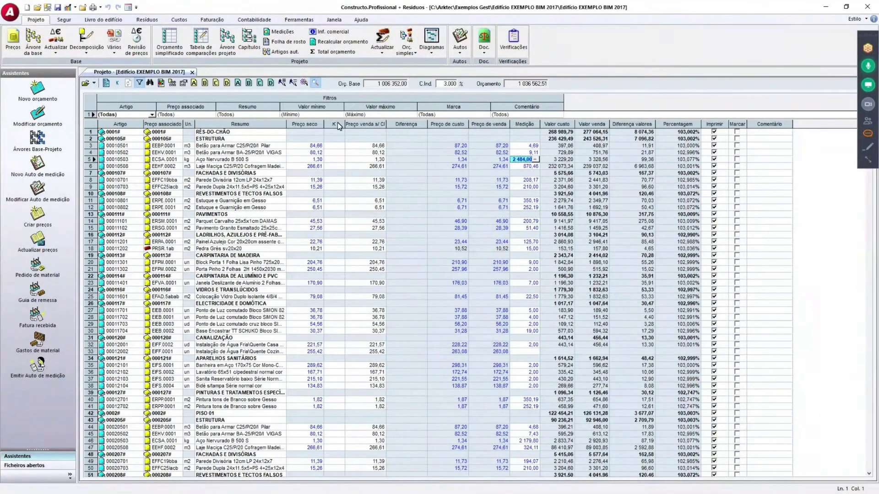
Link the budget to a BIM model by opening the file Edifício EXEMPLO BIM 2017.mpifc beside it
click(305, 84)
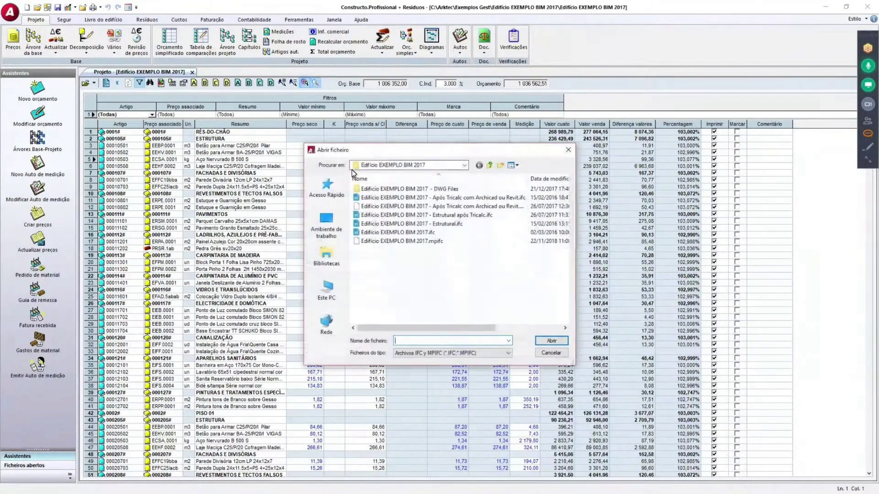
click(400, 242)
click(552, 341)
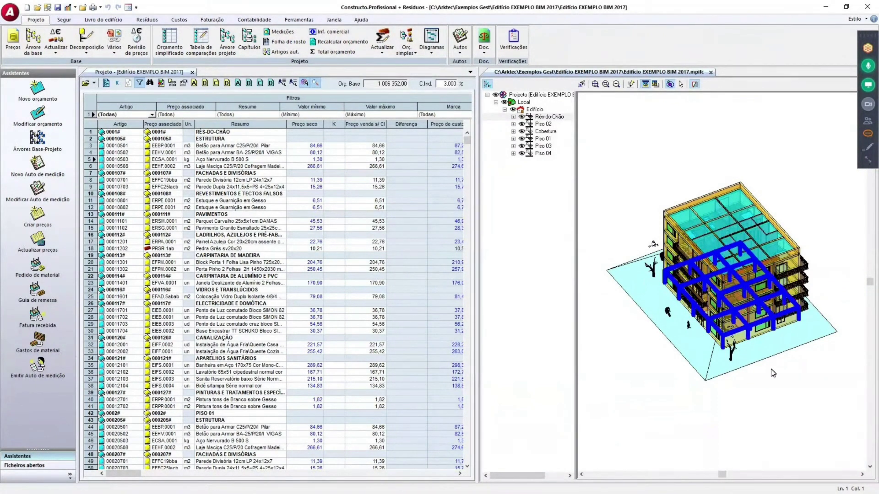
Highlight in the model the elements of the ground-floor items Laje Maciça C25/P20 and Parede Divisória 12cm
scroll(773, 264, up, 1)
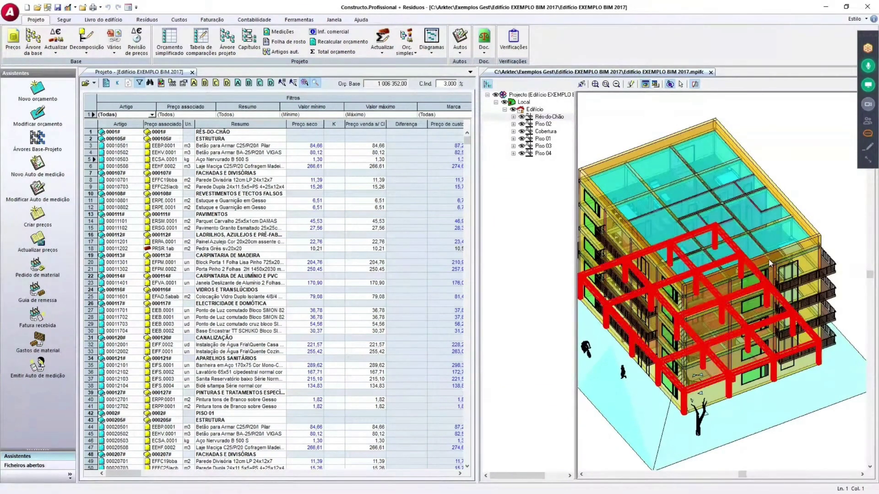
scroll(818, 211, up, 1)
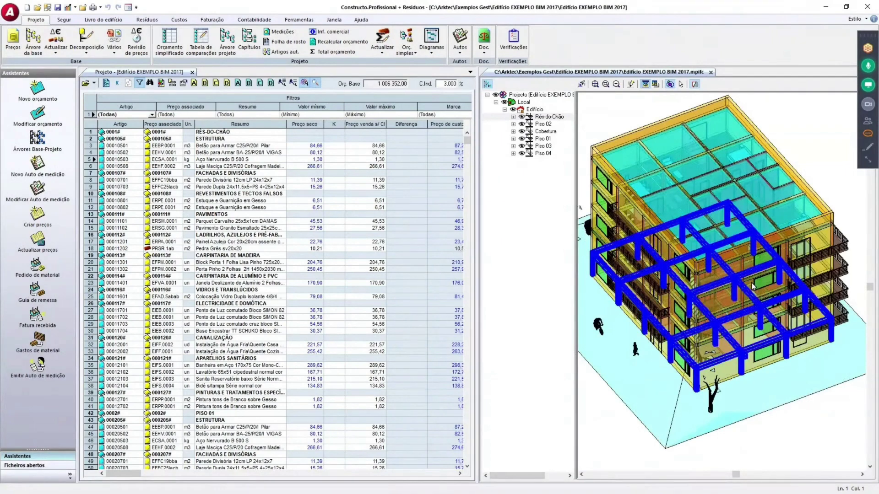
click(90, 166)
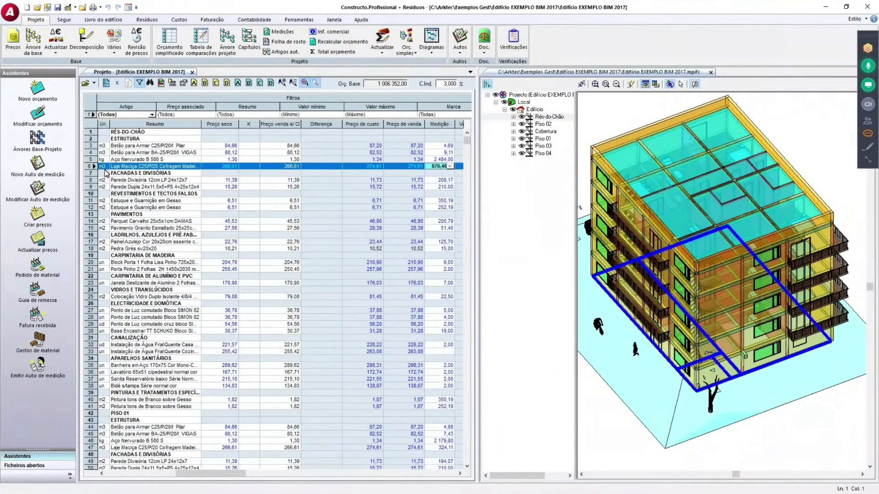
click(94, 182)
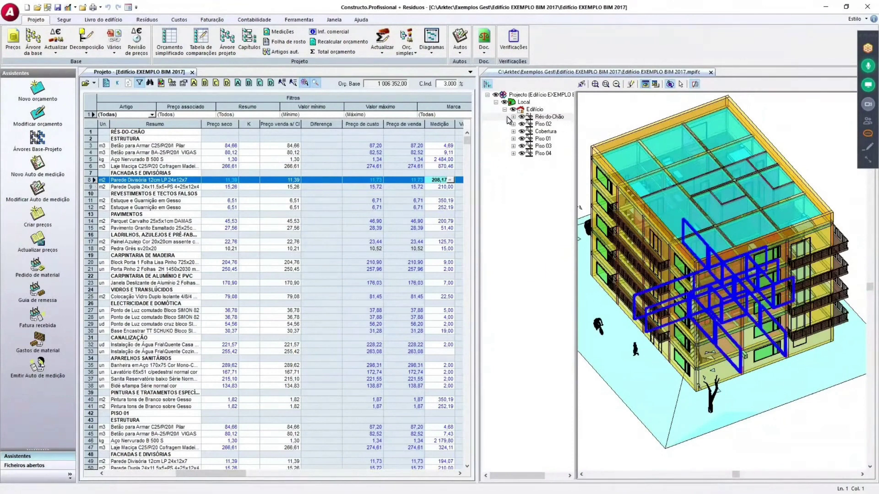
Hide Piso 04, Piso 03, Piso 01, Cobertura and Piso 02 in the model, leaving only Rés-do-Chão displayed
click(522, 154)
click(522, 146)
click(522, 139)
click(522, 132)
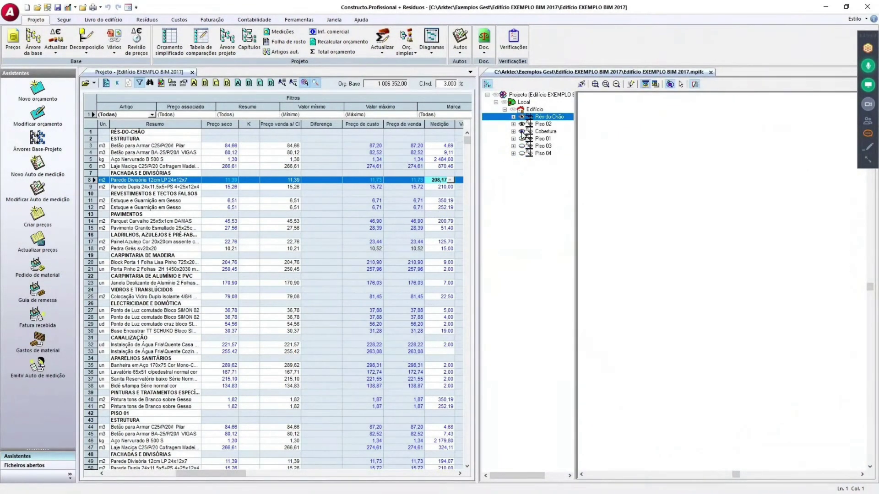
click(522, 124)
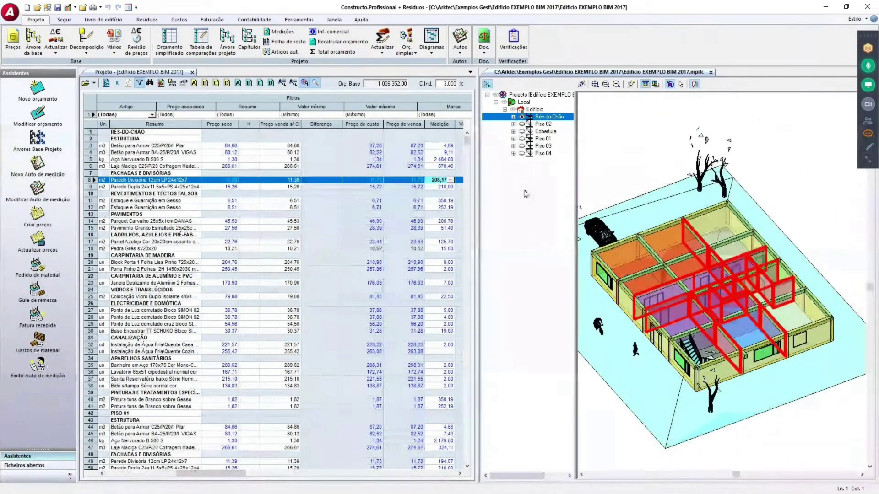
scroll(720, 301, up, 2)
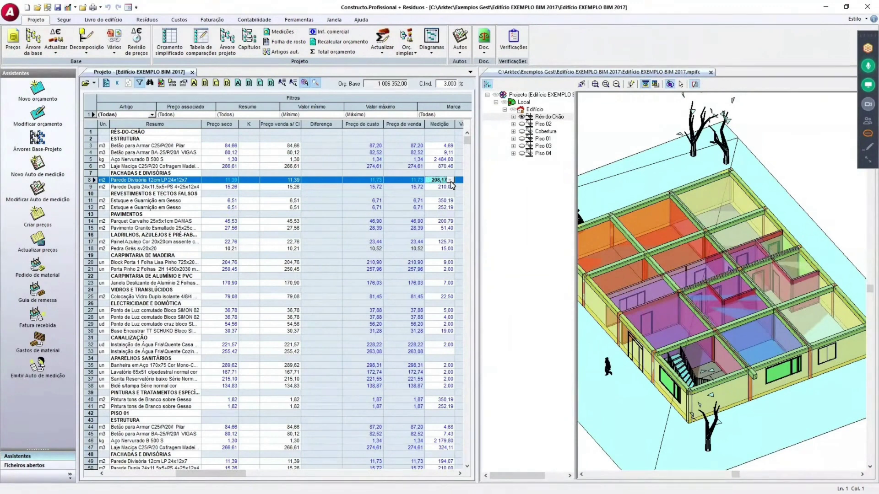
Open the measurement lines of Parede Divisória 12cm LP 24x12x7, highlight the first two lines' walls in the model, and close the measurements
click(452, 181)
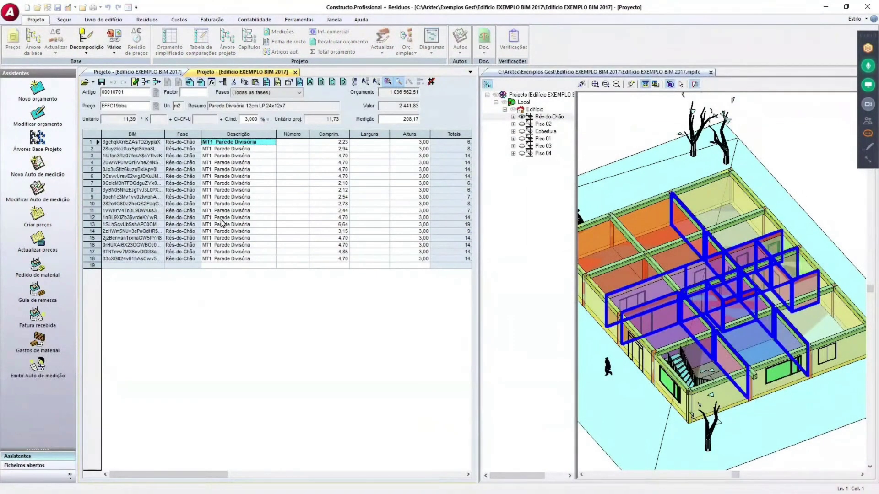
click(93, 143)
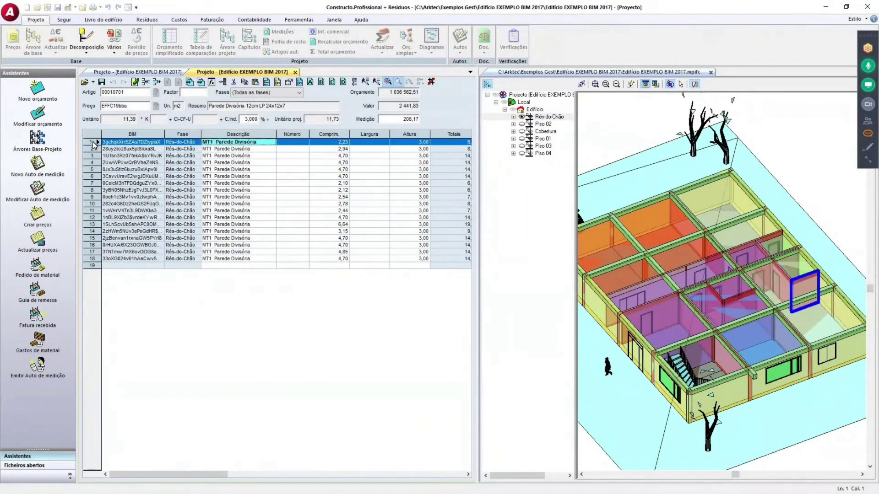
shift+click(89, 150)
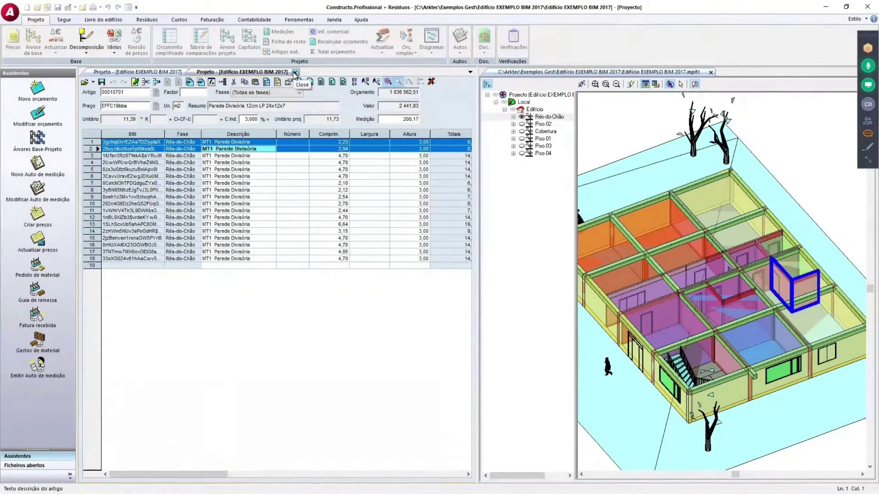
click(295, 73)
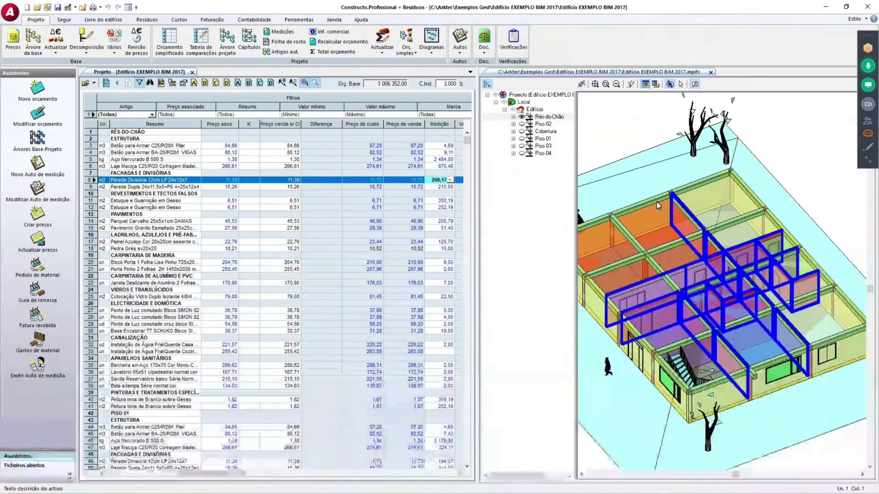
Pick the rear beam and a rear-wall window in the 3D model to locate their corresponding budget items
click(680, 83)
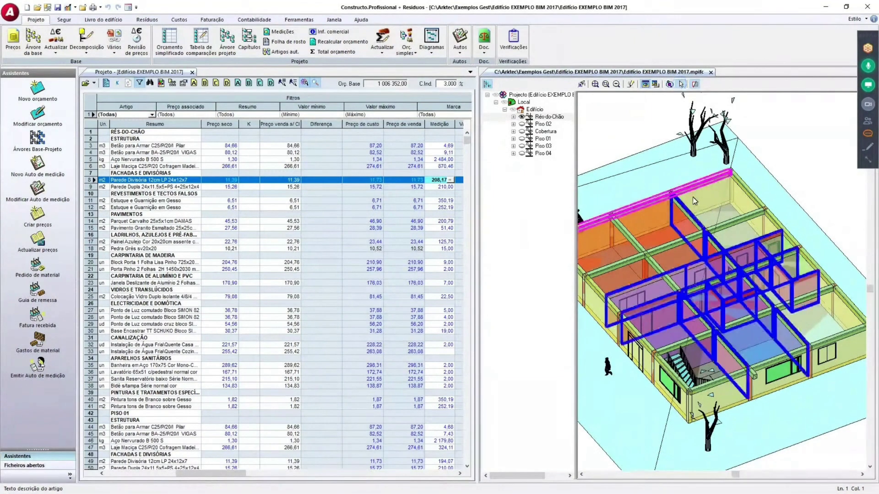
click(699, 183)
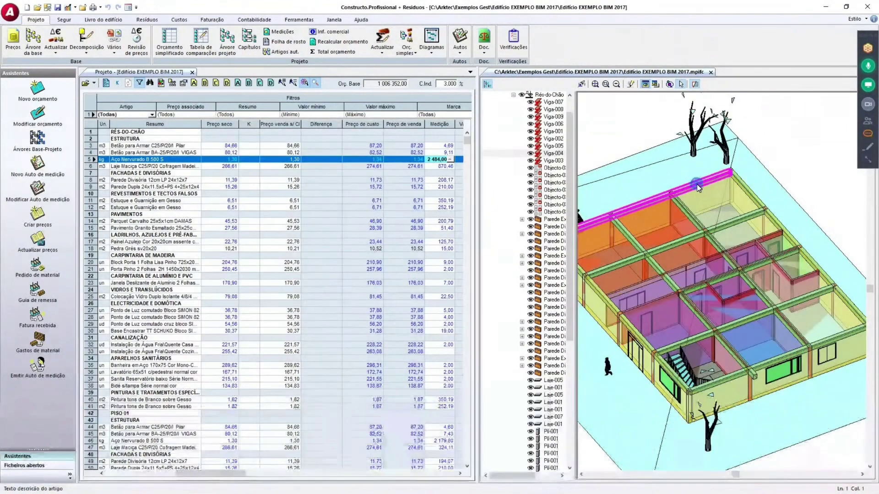
click(694, 87)
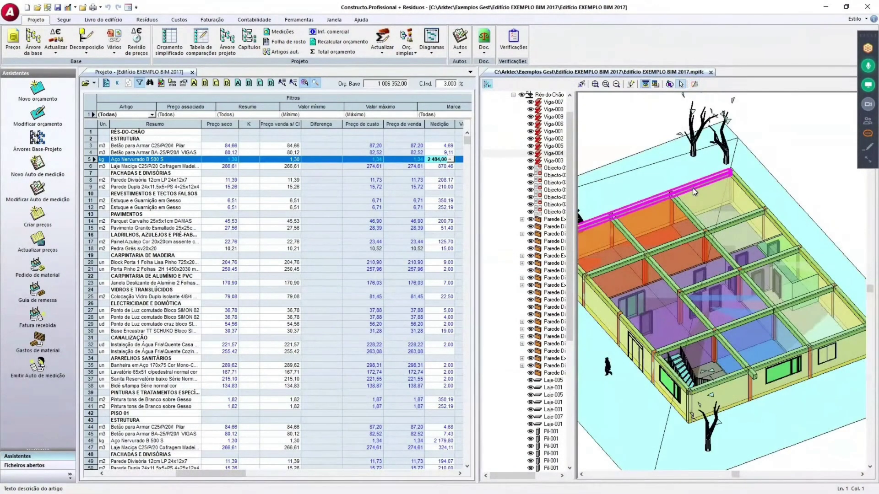
click(695, 84)
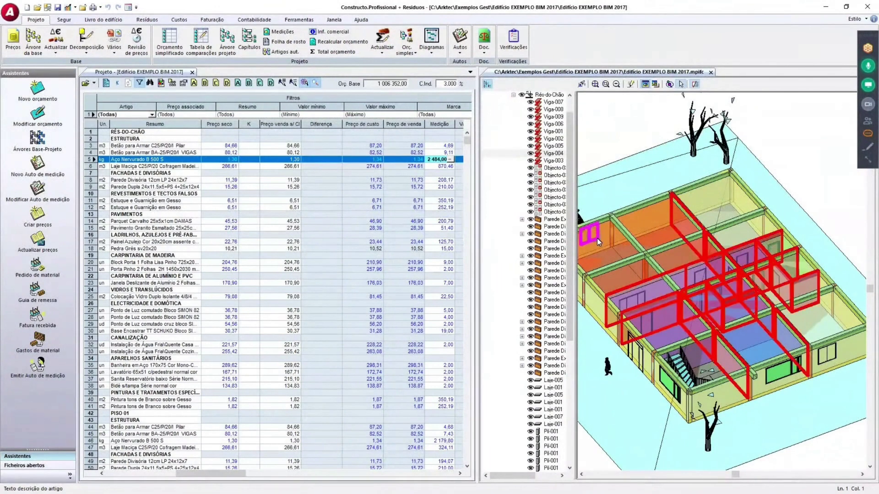
click(597, 238)
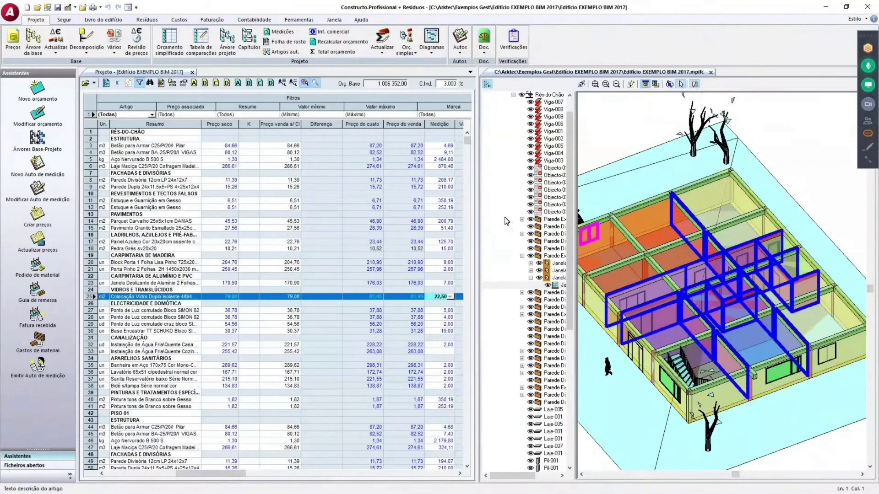
From further down the budget, pick a beam and another rear-wall window in the model to relocate their ground-floor items
drag(467, 140, 480, 166)
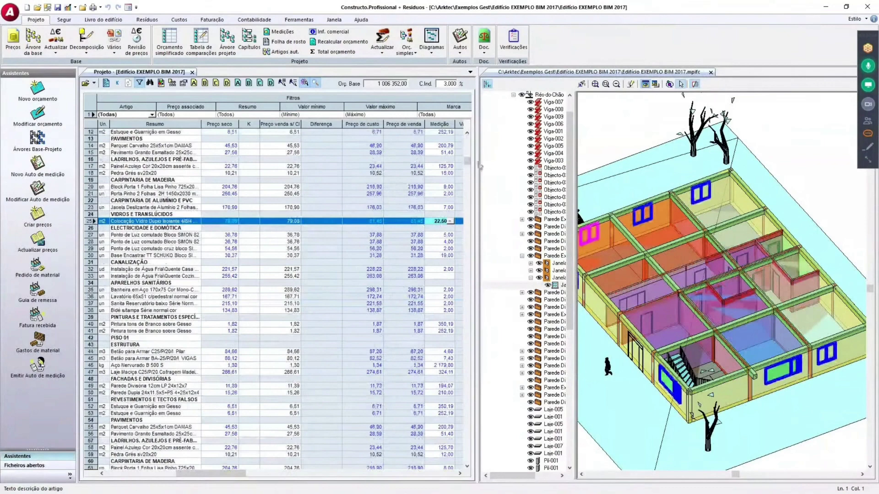
click(467, 466)
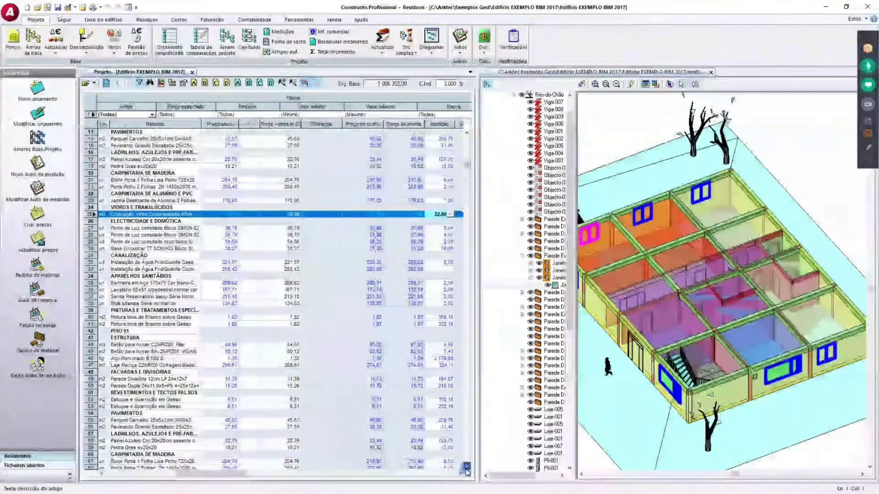
drag(467, 466, 467, 466)
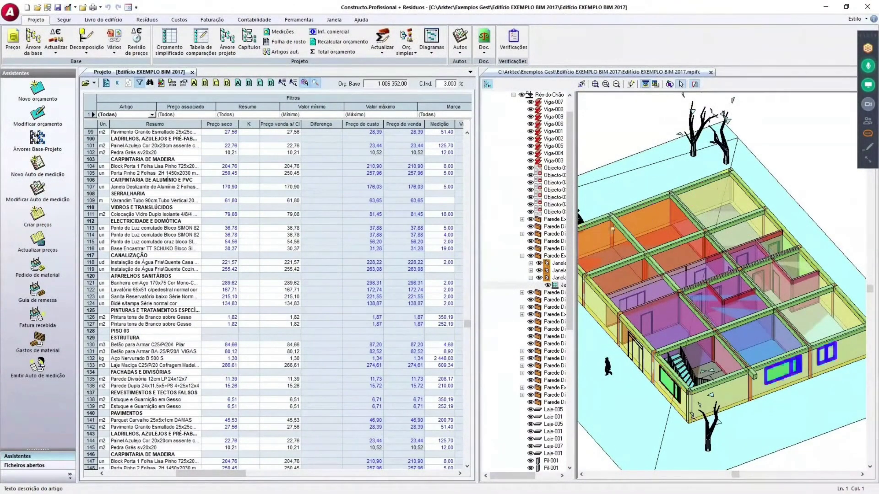
click(597, 228)
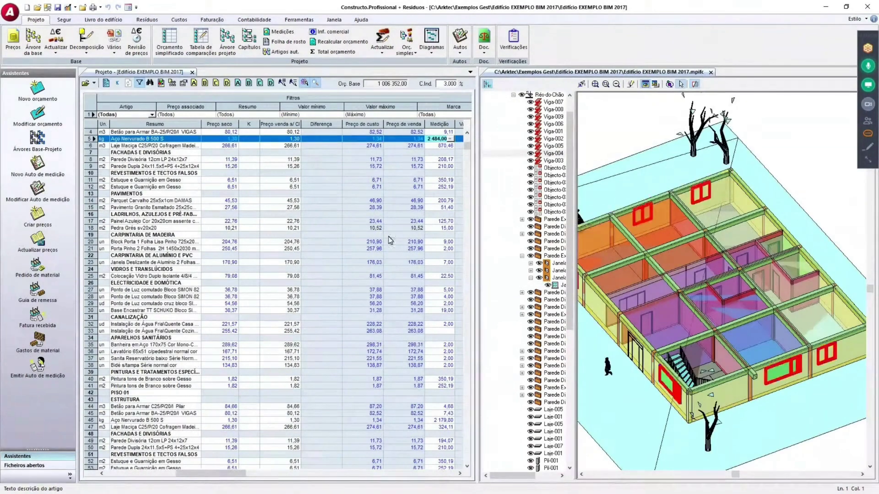
click(650, 213)
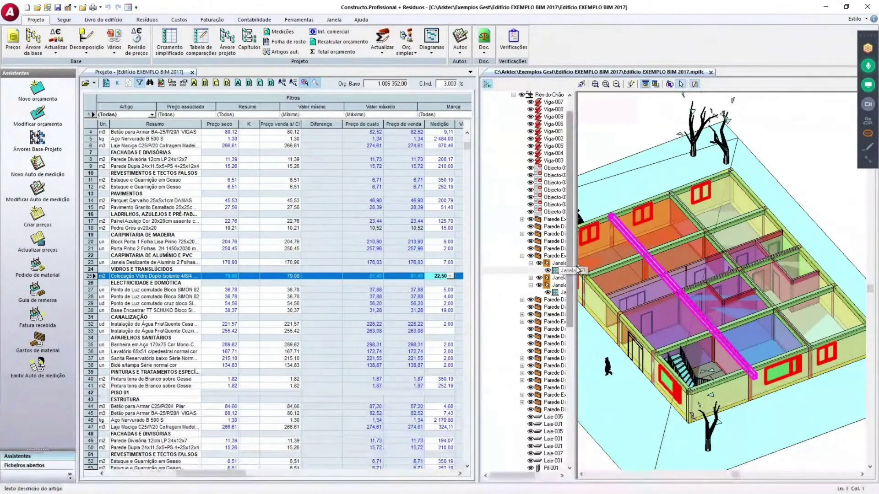
click(561, 270)
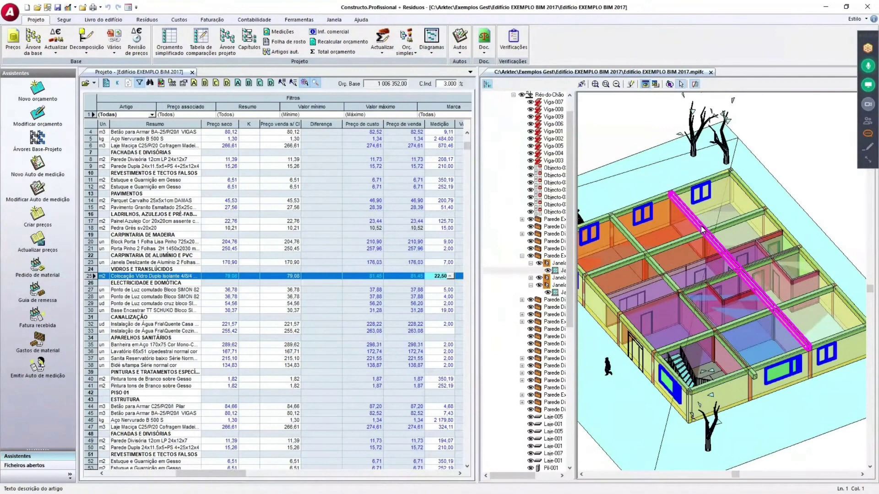
Close the budget and model views, open the project's Gantt diagram, and widen its item table to include the start dates
click(432, 46)
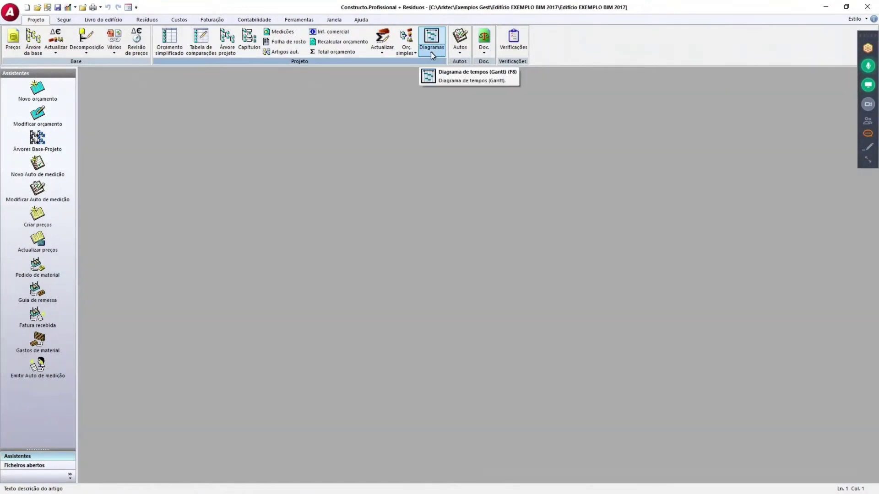
click(431, 54)
click(442, 64)
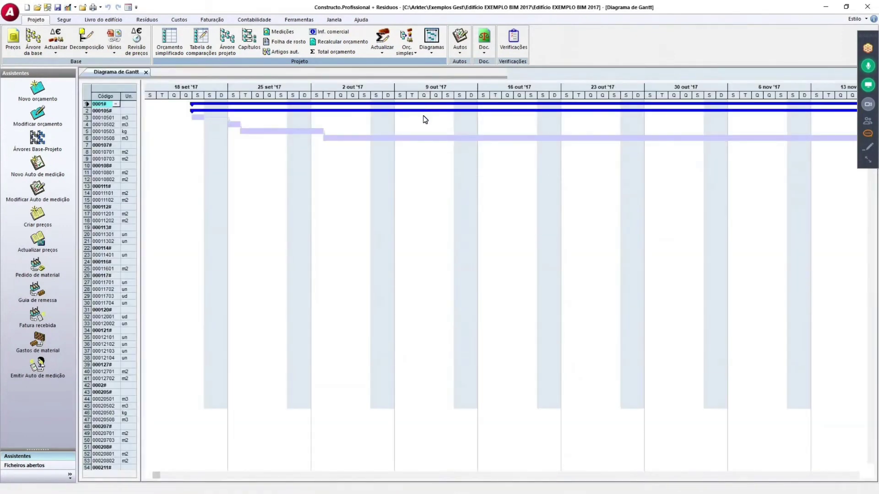
drag(144, 164, 414, 212)
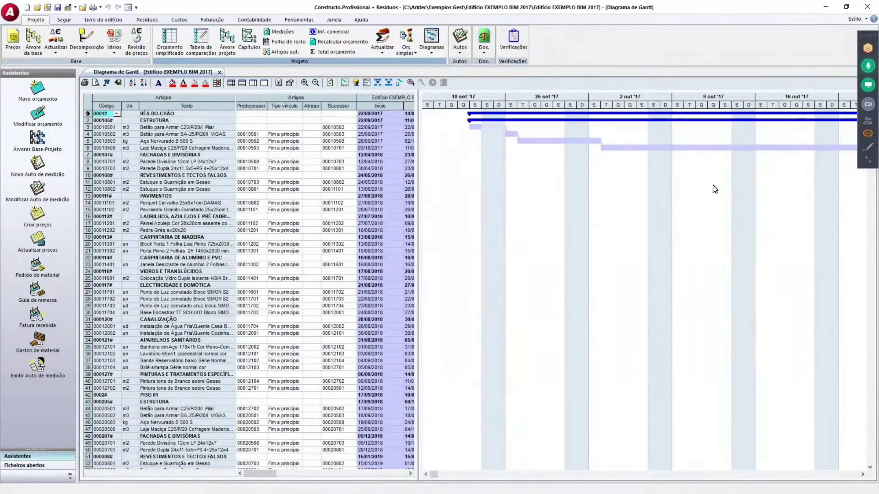
Link the Gantt diagram to the model file Edifício EXEMPLO BIM 2017.mpifc
click(411, 83)
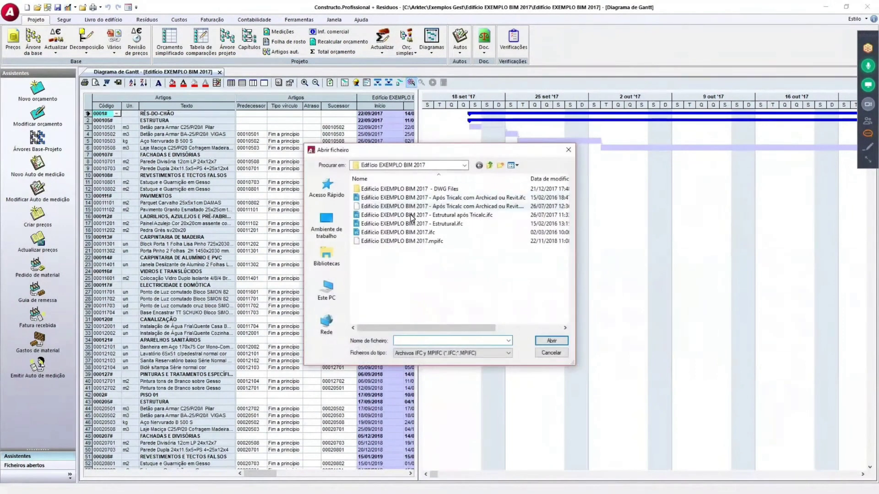
click(423, 243)
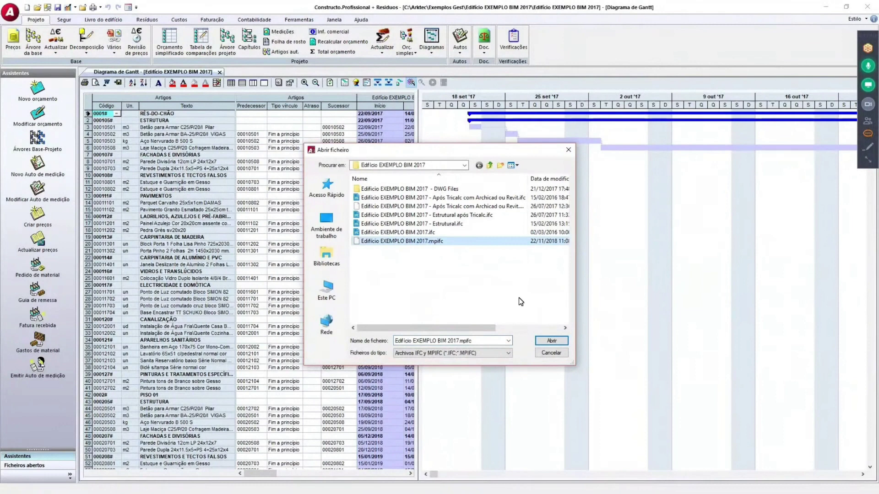
click(543, 341)
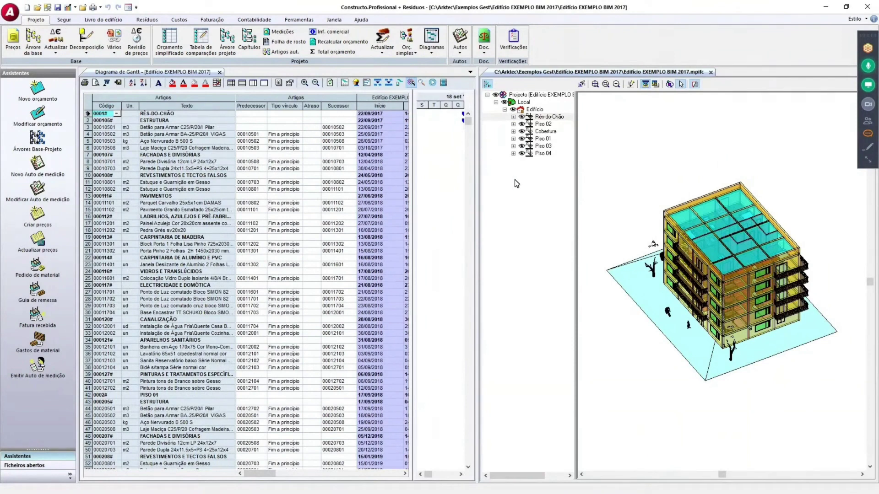
Hide the model's element tree, enlarge the Gantt view beside the model, and narrow the item table to the predecessor column
click(488, 84)
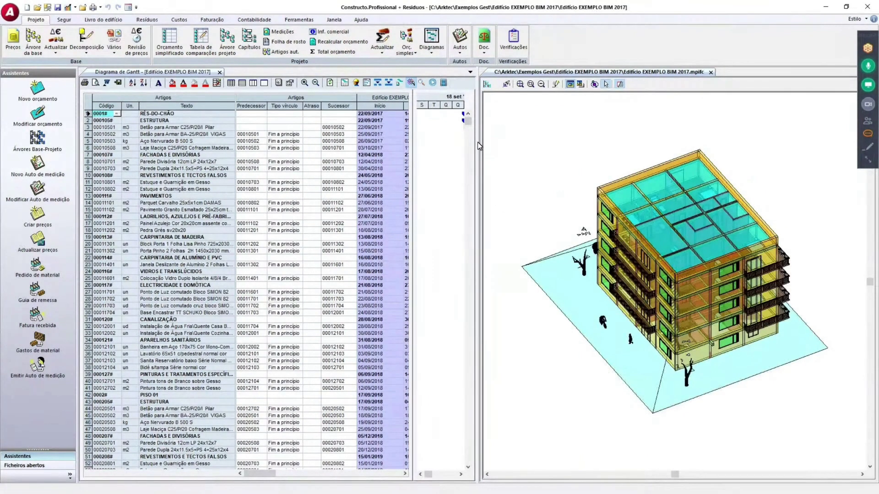
drag(477, 142, 607, 162)
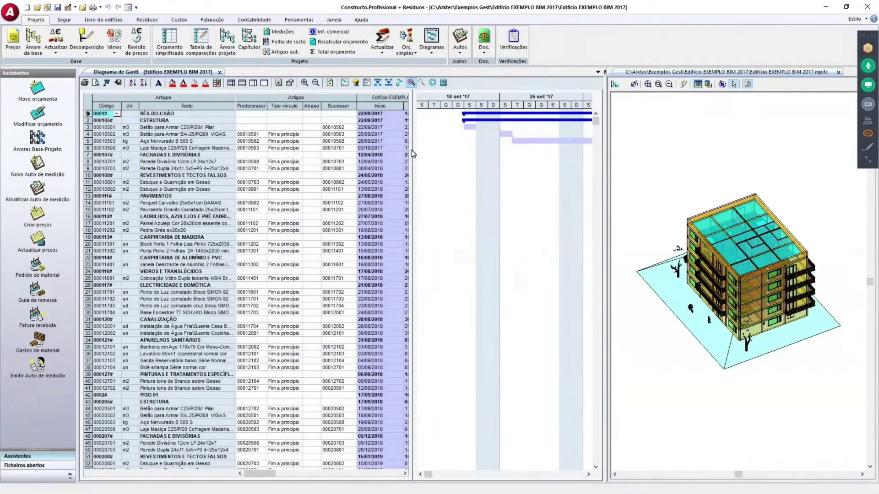
drag(414, 153, 242, 165)
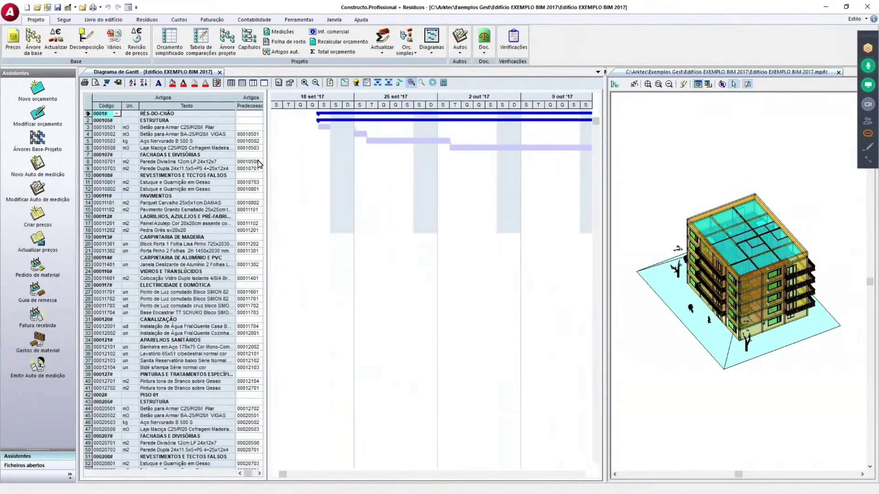
Display the model's construction progress for 08/10/2017 on the Gantt timeline, and then for 09/05/2018
click(489, 105)
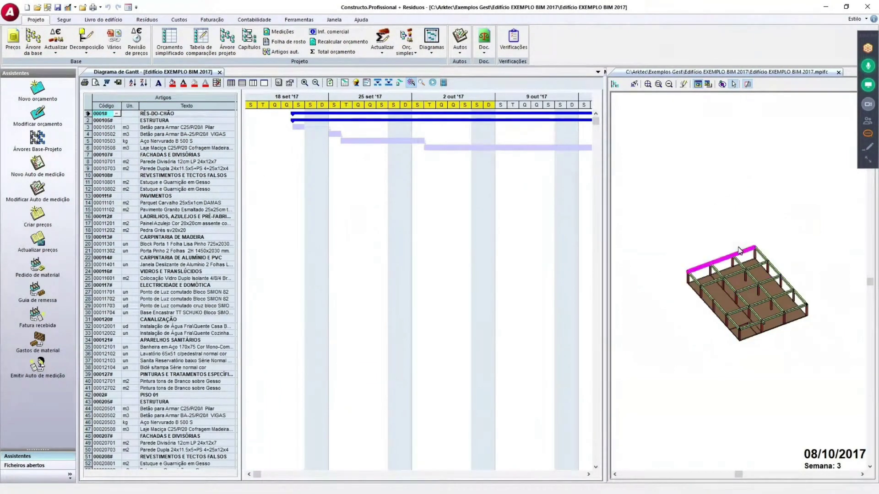
scroll(757, 294, up, 2)
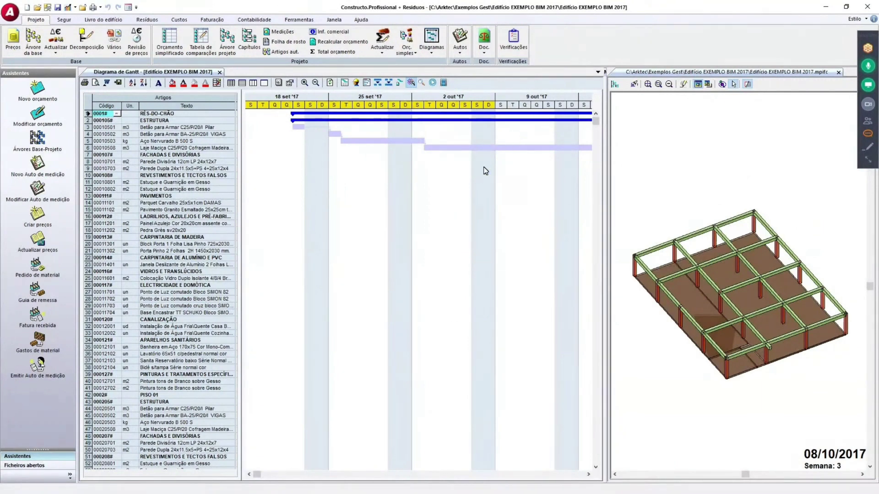
drag(257, 475, 295, 475)
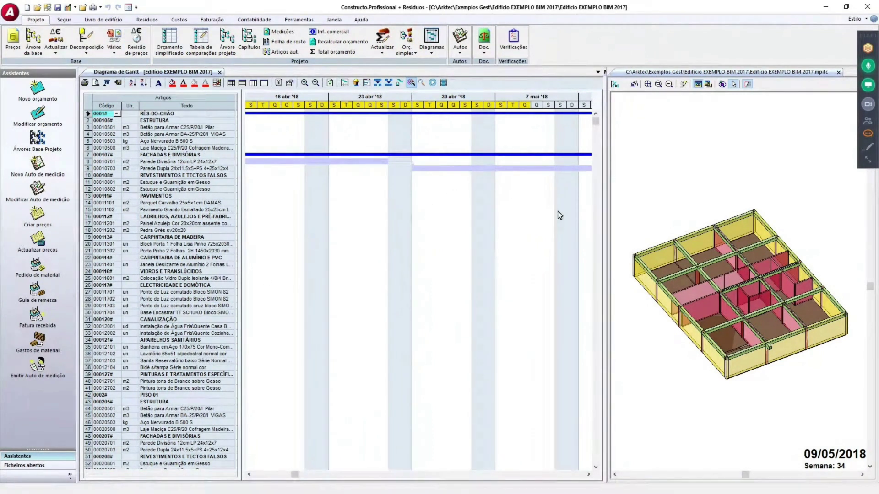
Set the Gantt timeline date to 02/06/2018 and examine the ground-floor elements built by that date in the model
click(589, 475)
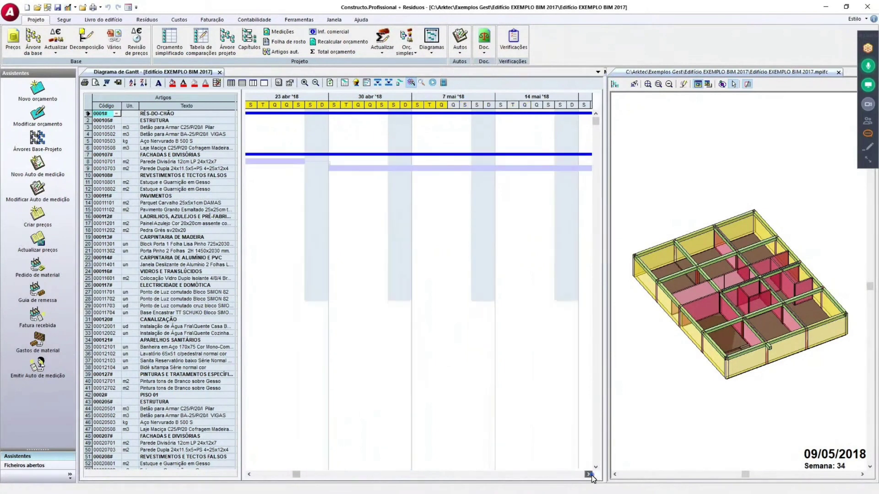
click(590, 475)
click(590, 475)
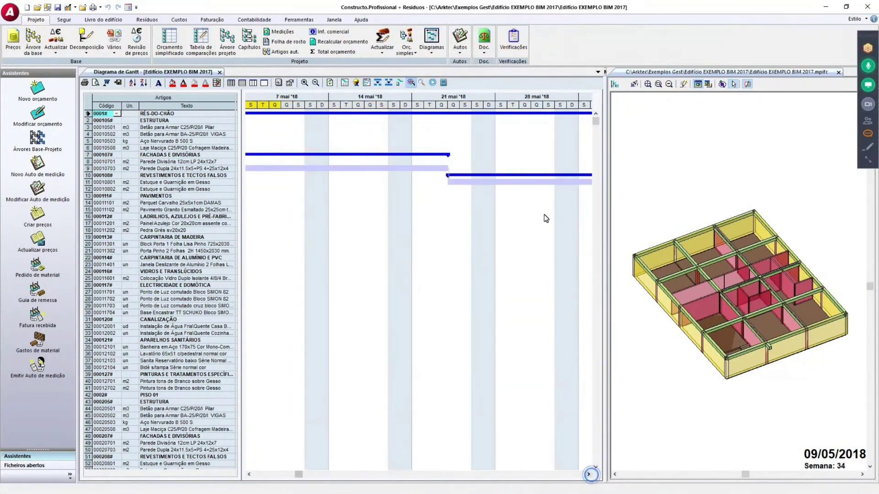
click(563, 106)
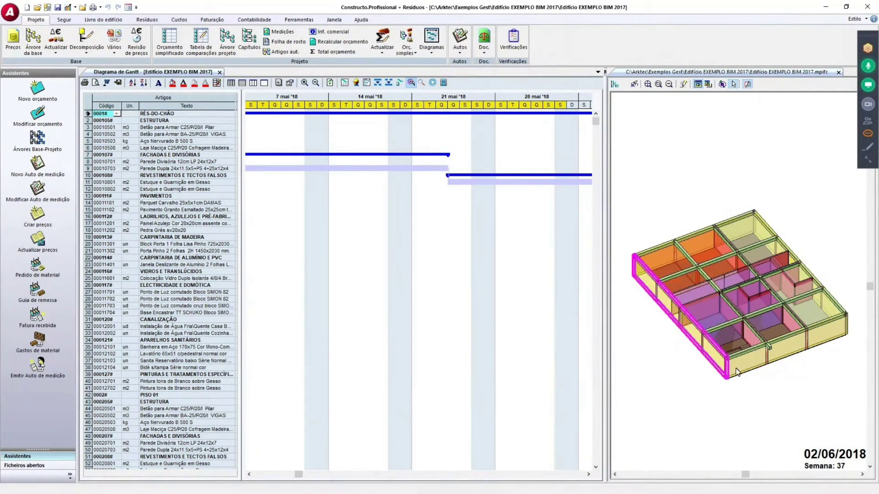
scroll(757, 249, up, 2)
drag(760, 249, 787, 204)
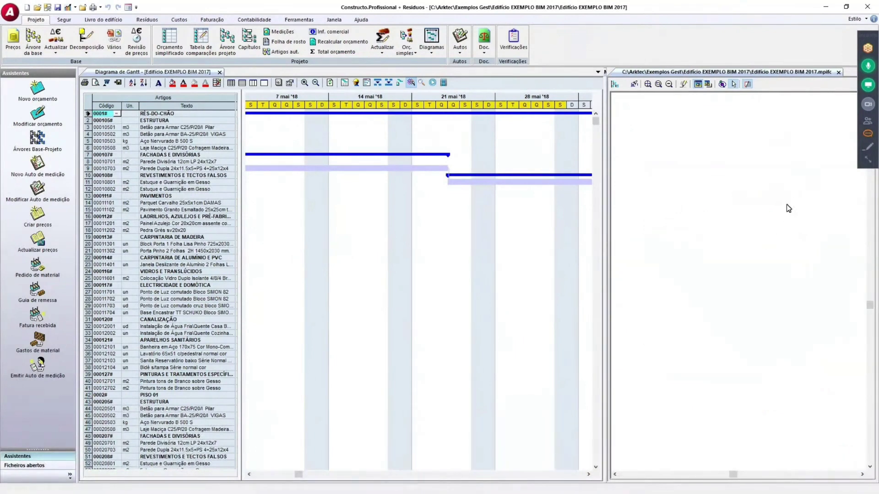
scroll(769, 211, up, 1)
scroll(769, 211, down, 1)
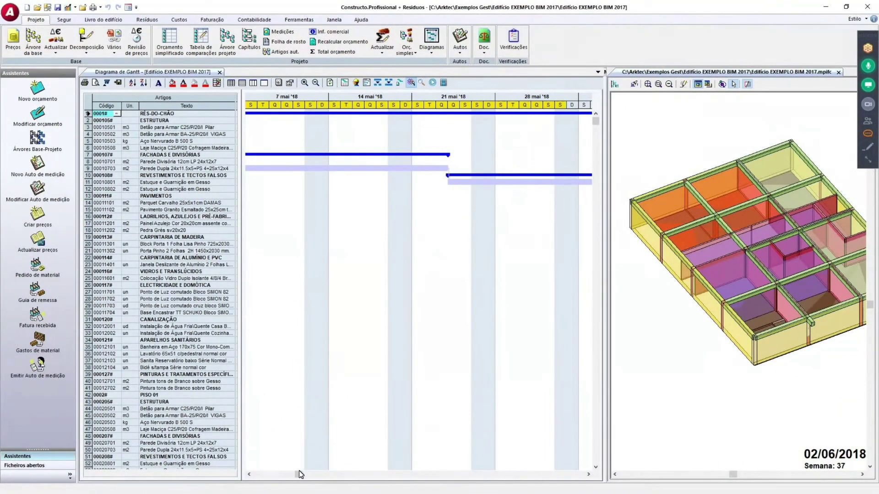
Advance the Gantt timeline date to 04/01/2019 and inspect the model's first-floor construction progress
drag(298, 474, 338, 481)
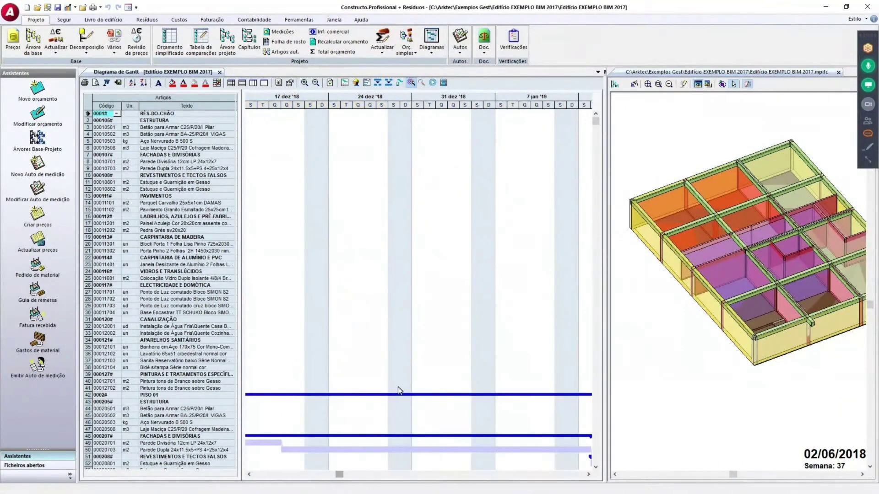
click(465, 106)
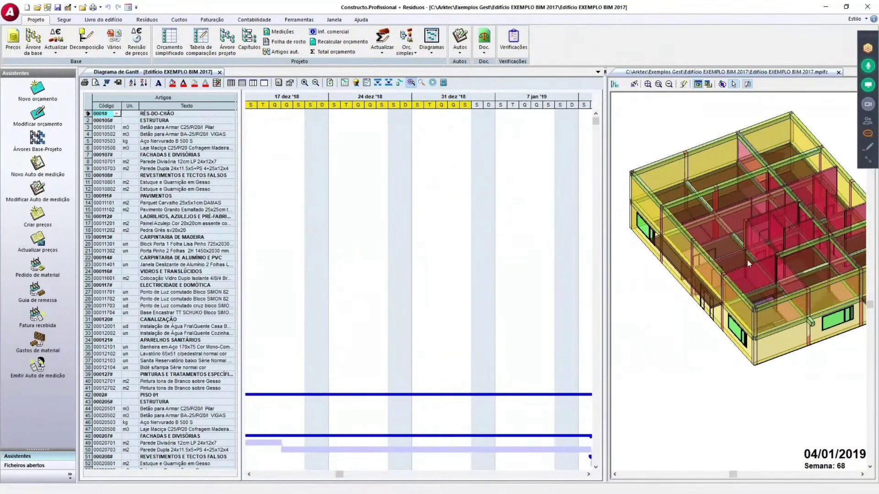
drag(727, 122, 709, 123)
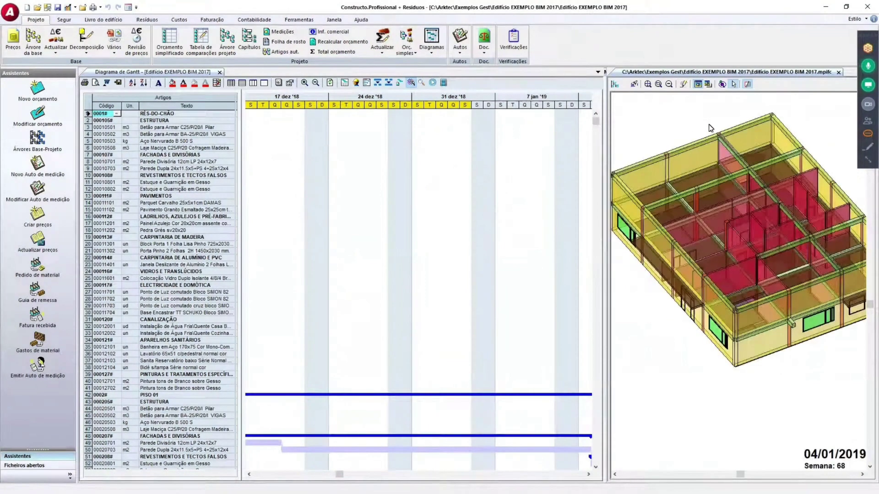